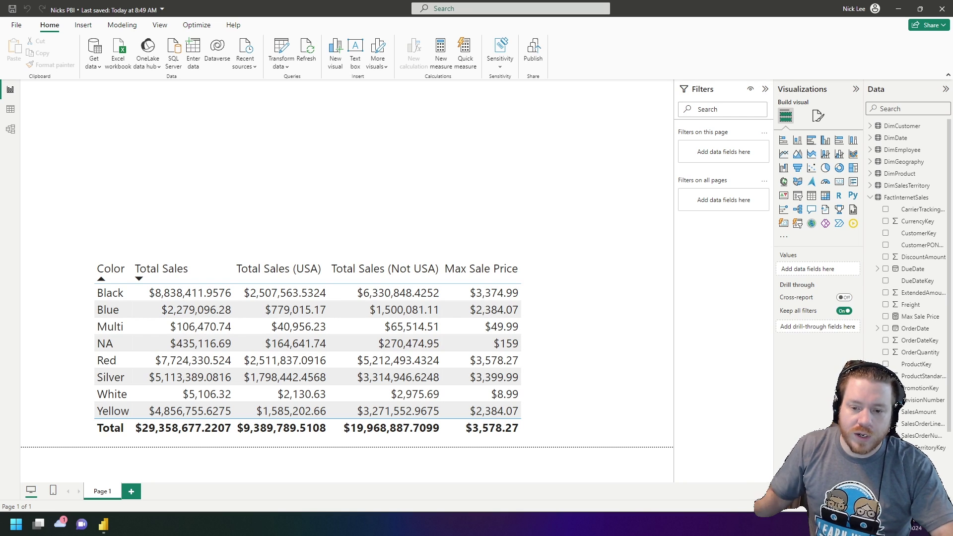
- Collapse and re-expand FactInternetSales in the Data pane, then go to the field search box
{"action": "left_click", "coordinate": [869, 198]}
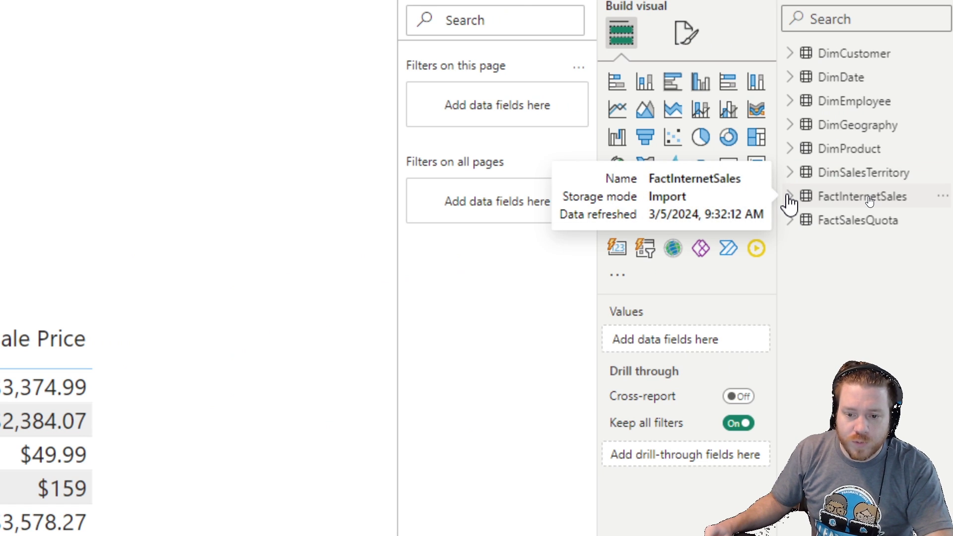
{"action": "left_click", "coordinate": [790, 201]}
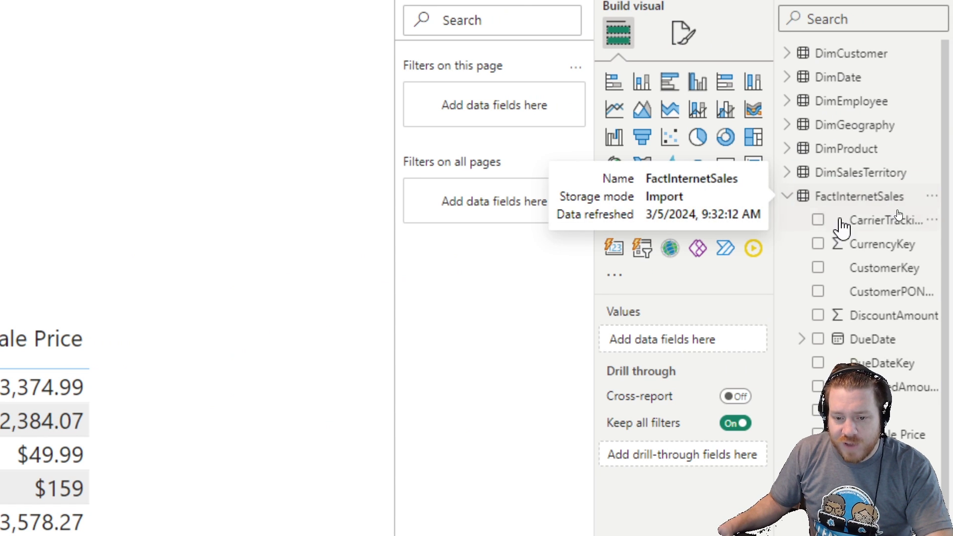
{"action": "scroll", "coordinate": [883, 277], "scroll_direction": "down", "scroll_amount": 3}
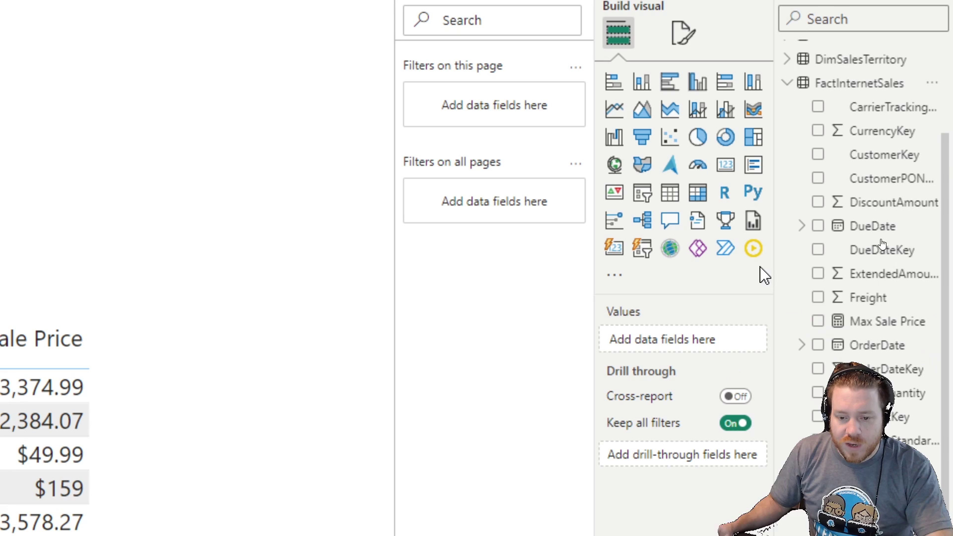
{"action": "scroll", "coordinate": [865, 302], "scroll_direction": "down", "scroll_amount": 1}
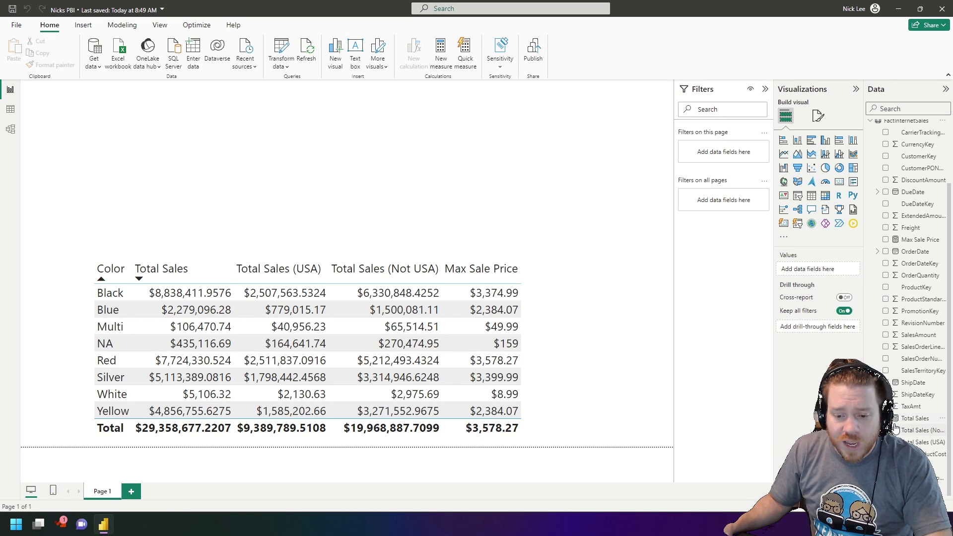
{"action": "scroll", "coordinate": [899, 392], "scroll_direction": "up", "scroll_amount": 3}
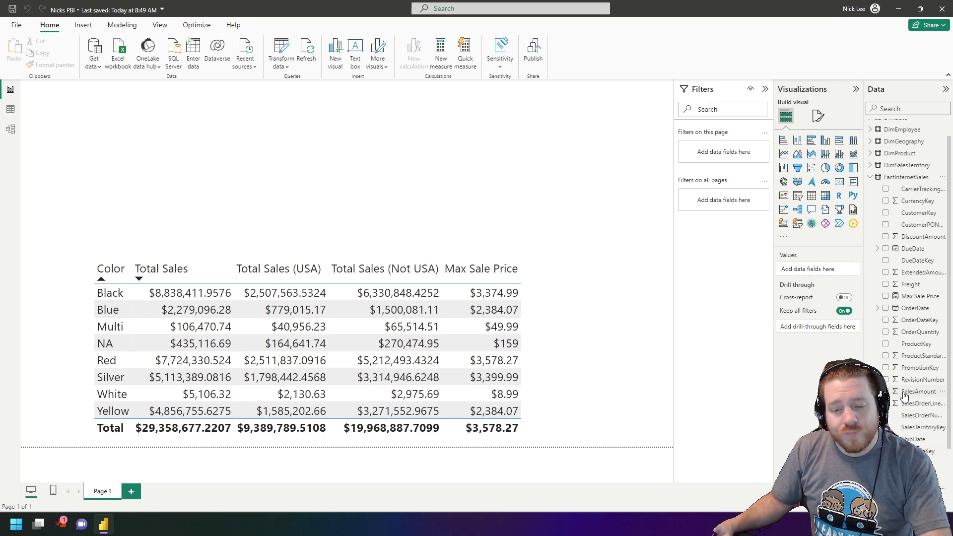
{"action": "left_click", "coordinate": [910, 105]}
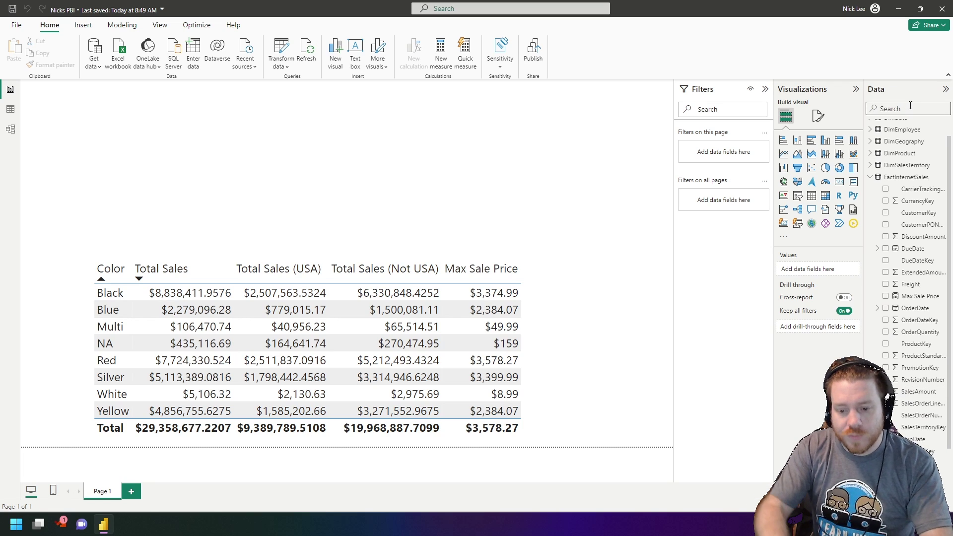
- Filter the Data pane fields by 'total', then clear the search with Escape
{"action": "type", "text": "total"}
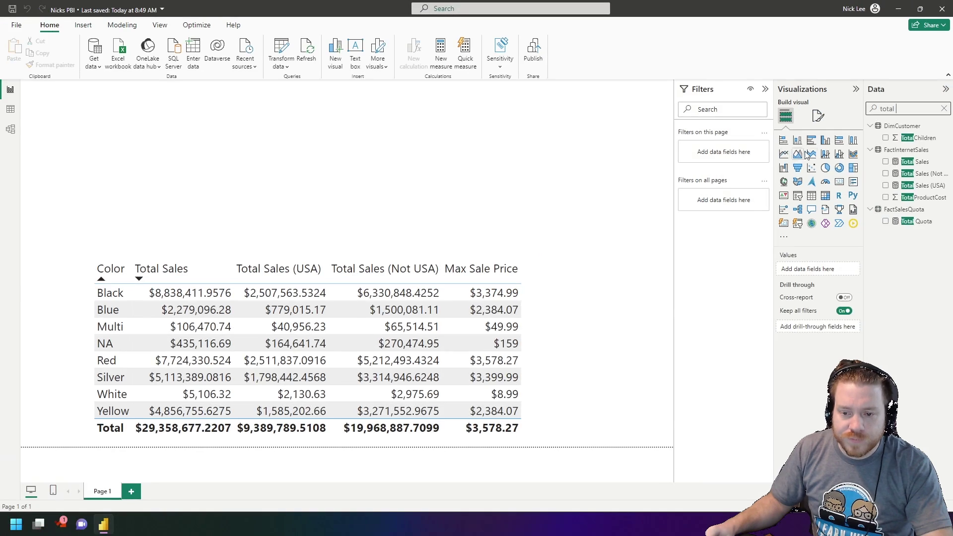
{"action": "key", "text": "Escape"}
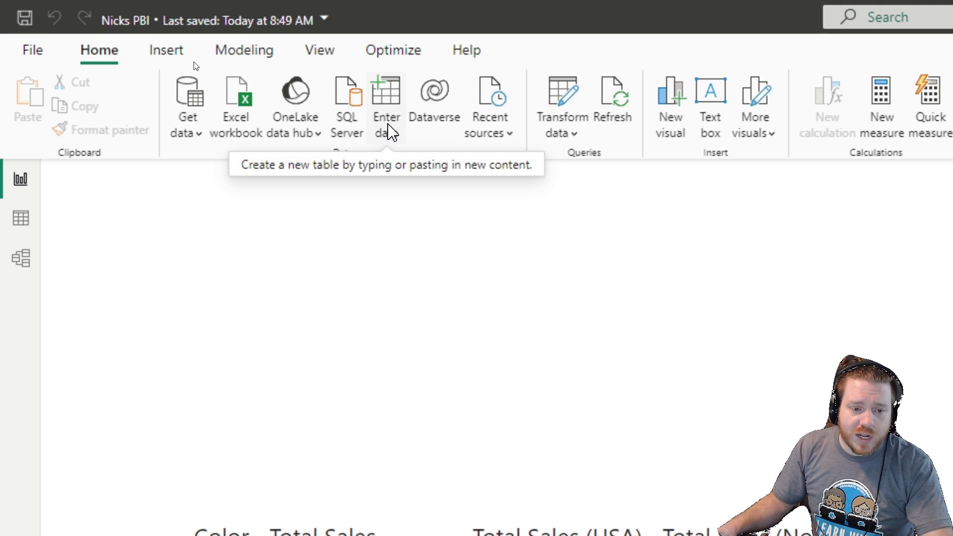
- Enter data into a new table named _Measures, with column HideMe holding 1, and load it
{"action": "left_click", "coordinate": [391, 131]}
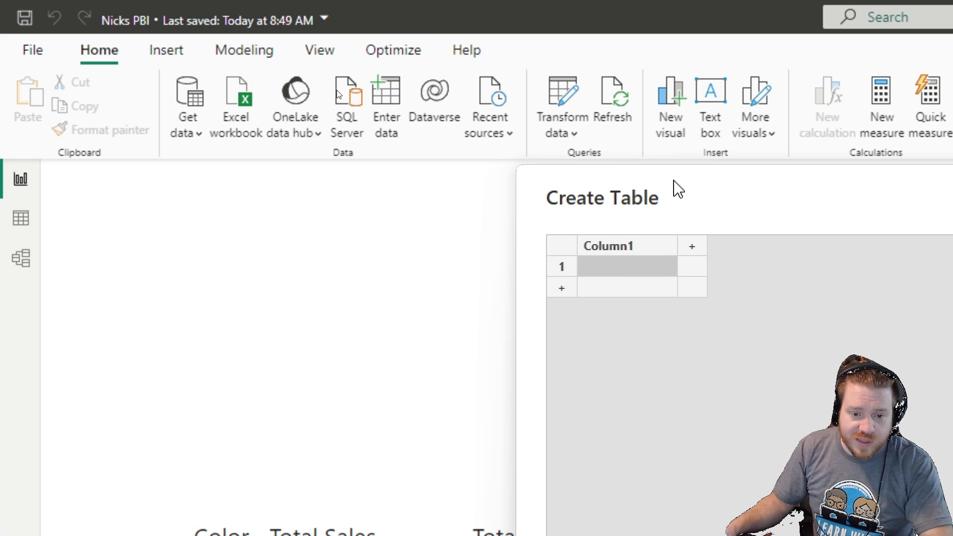
{"action": "left_click_drag", "start_coordinate": [671, 187], "coordinate": [336, 89]}
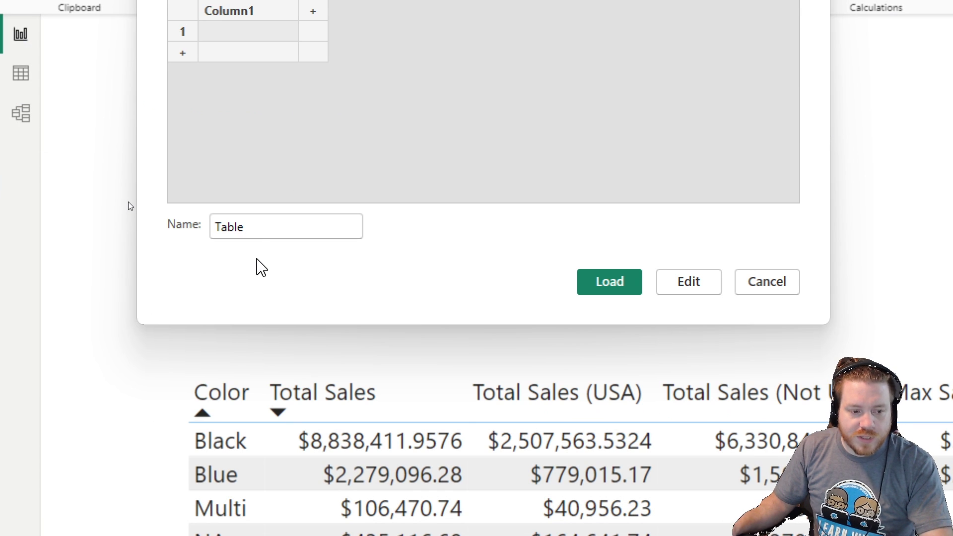
{"action": "double_click", "coordinate": [220, 231]}
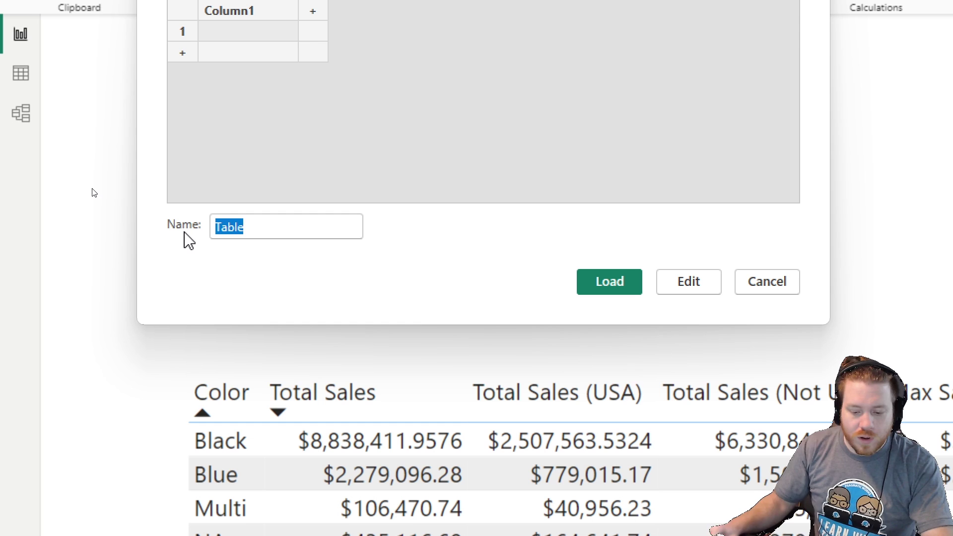
{"action": "key", "text": "BackSpace"}
{"action": "type", "text": "_Measure"}
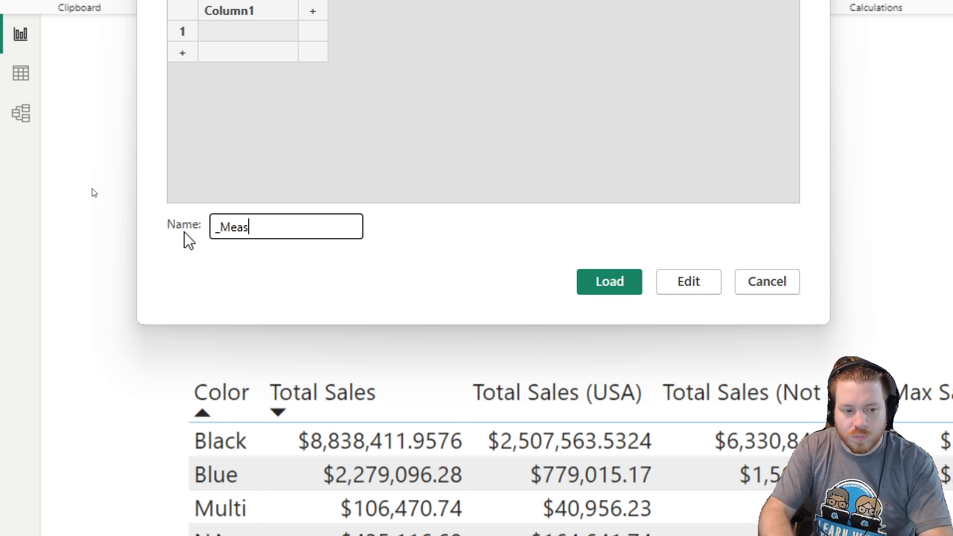
{"action": "type", "text": "s"}
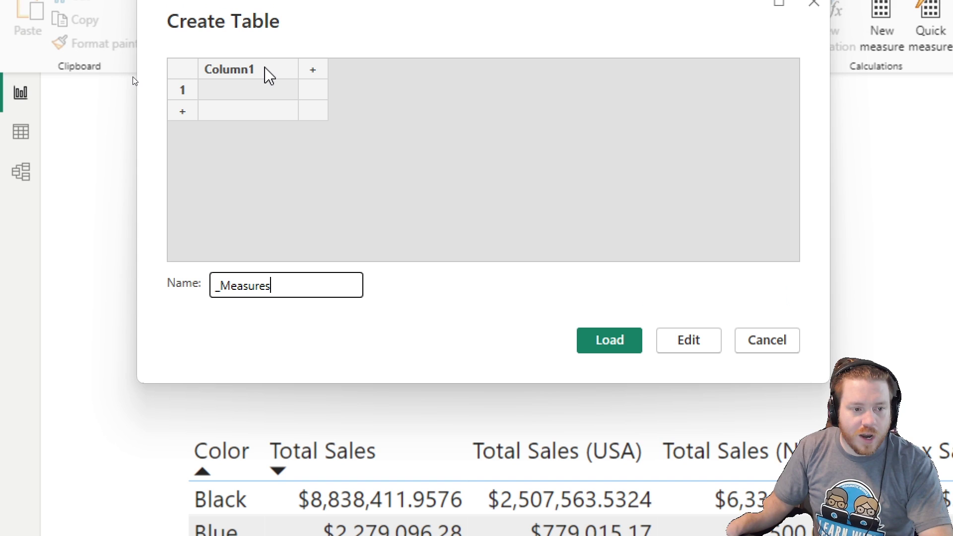
{"action": "double_click", "coordinate": [270, 77]}
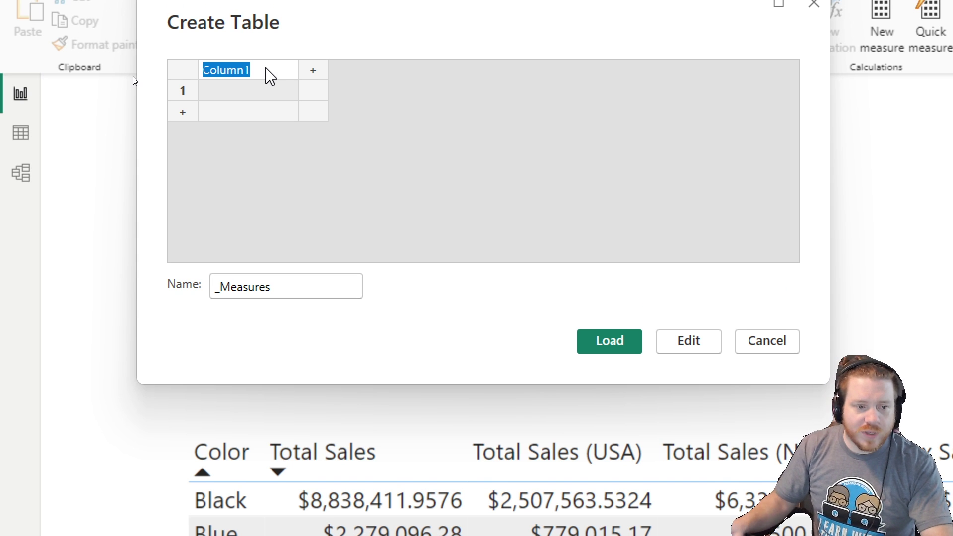
{"action": "type", "text": "HideMe"}
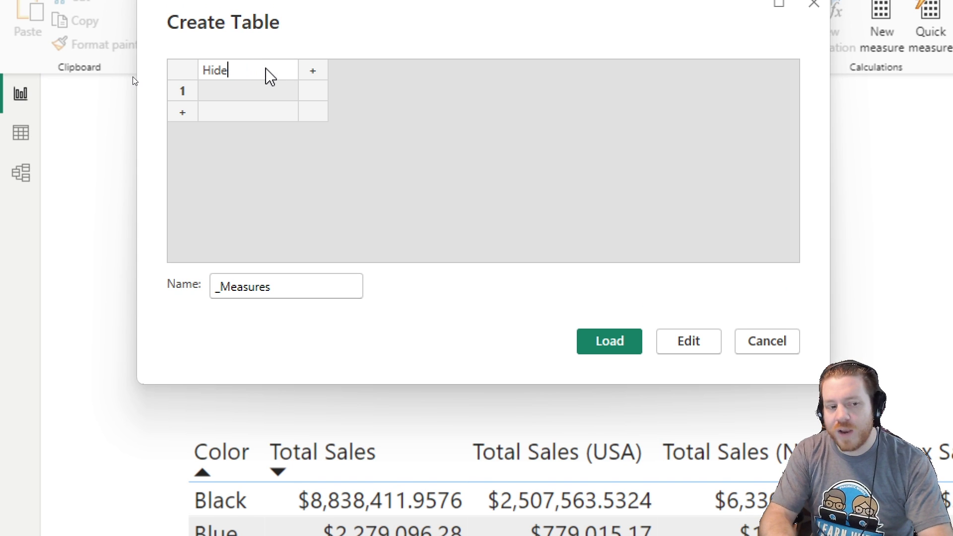
{"action": "left_click", "coordinate": [259, 98]}
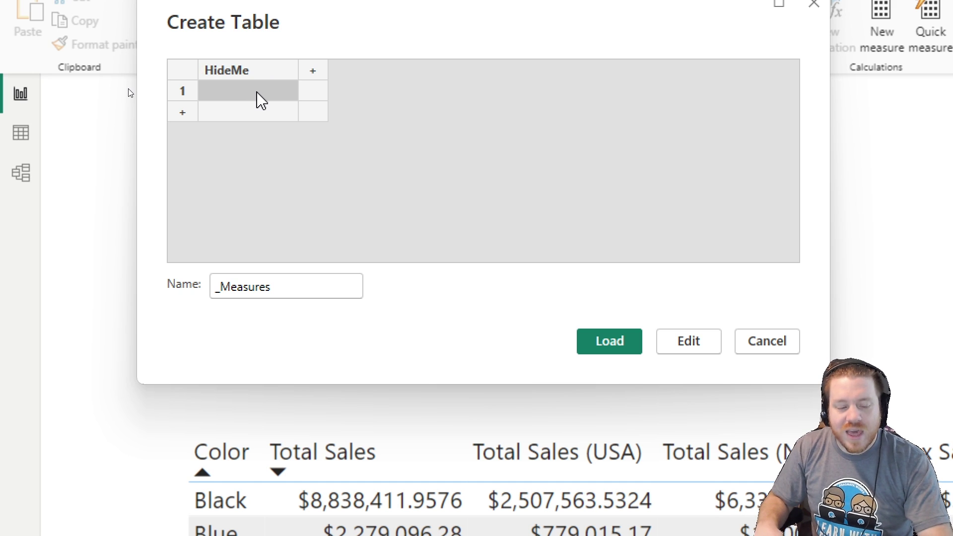
{"action": "type", "text": "1"}
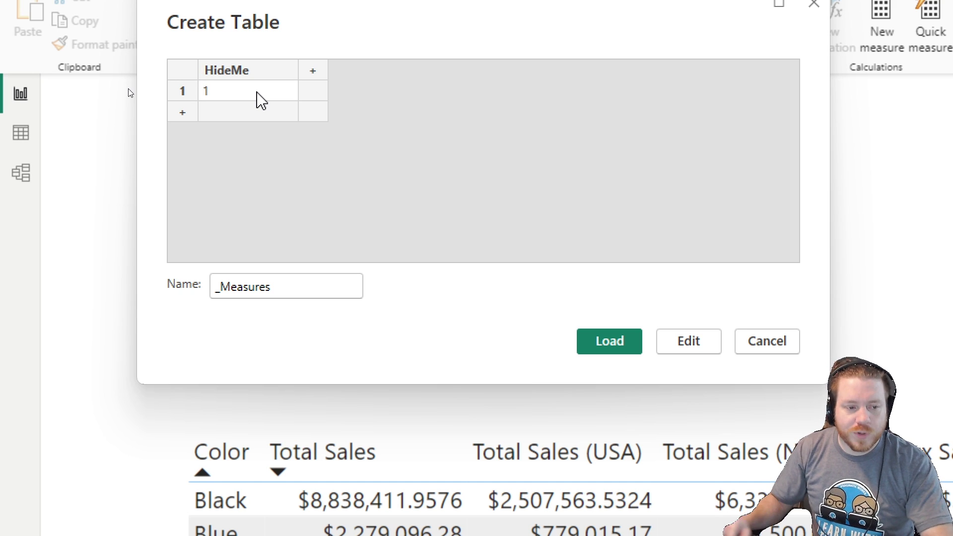
{"action": "left_click", "coordinate": [256, 189]}
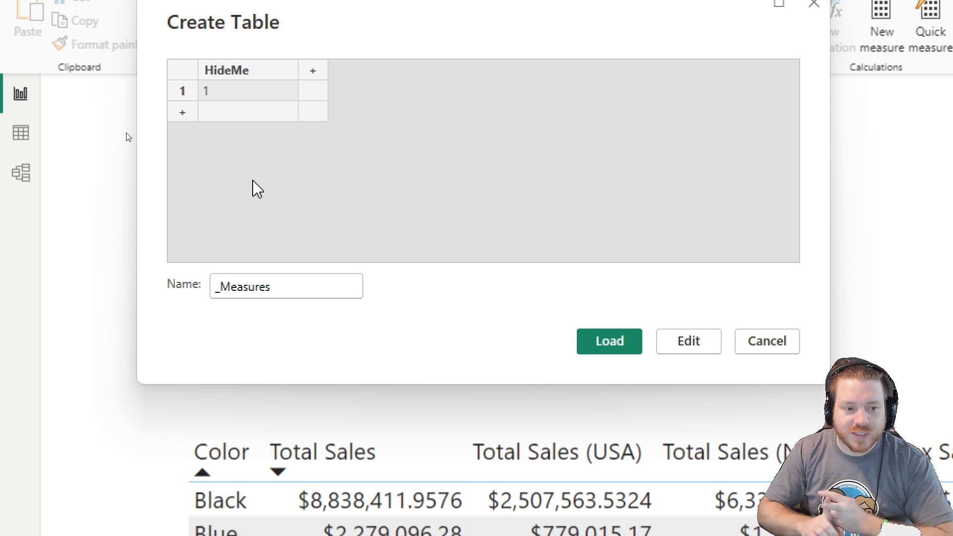
{"action": "left_click", "coordinate": [592, 341]}
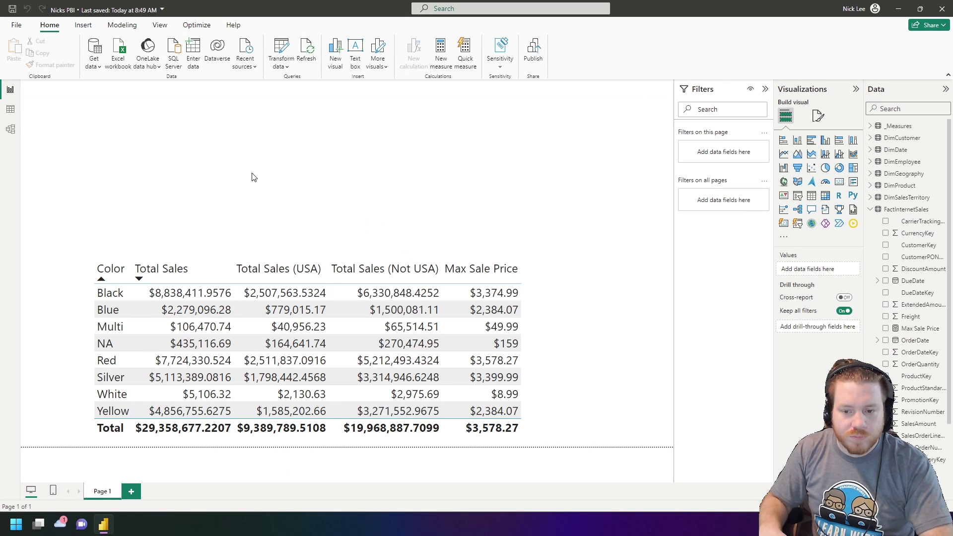
- View the _Measures table's HideMe column and its single value 1 in Table view
{"action": "left_click", "coordinate": [11, 110]}
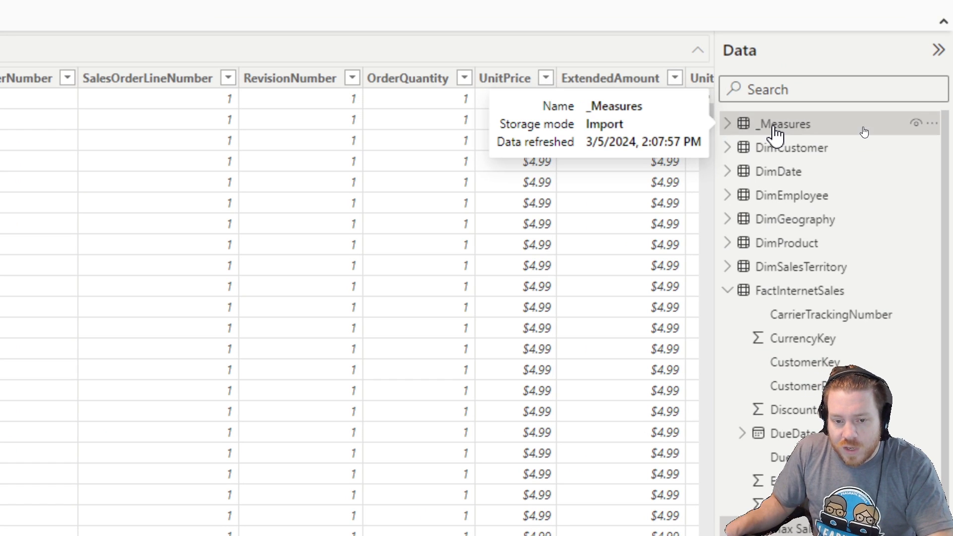
{"action": "left_click", "coordinate": [774, 133]}
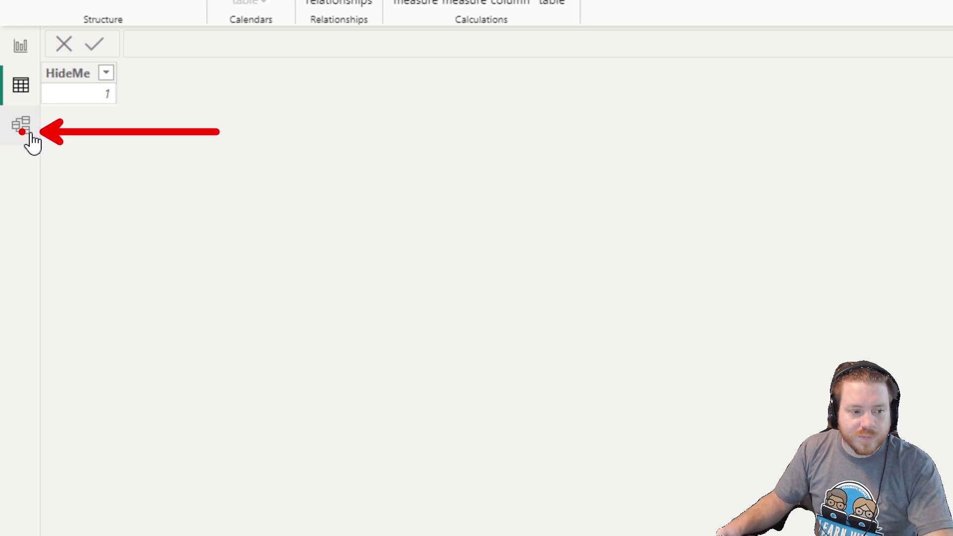
- In Model view, set Max Sale Price's home table to _Measures in Properties
{"action": "left_click", "coordinate": [26, 125]}
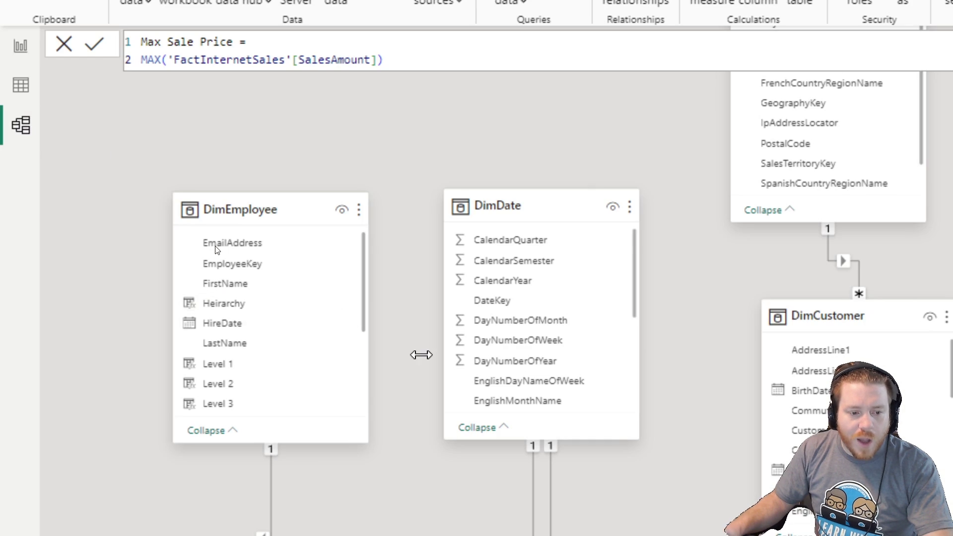
{"action": "left_click", "coordinate": [348, 447]}
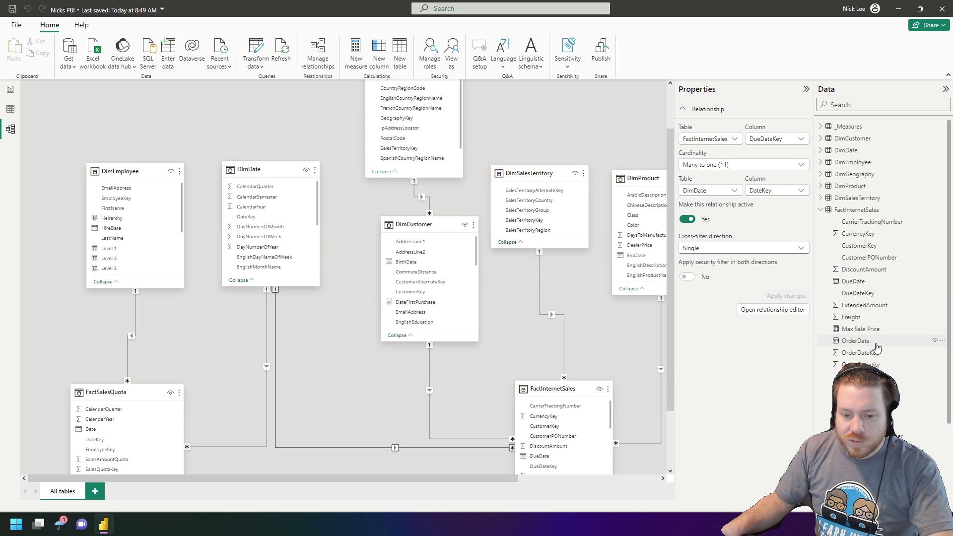
{"action": "left_click", "coordinate": [861, 329]}
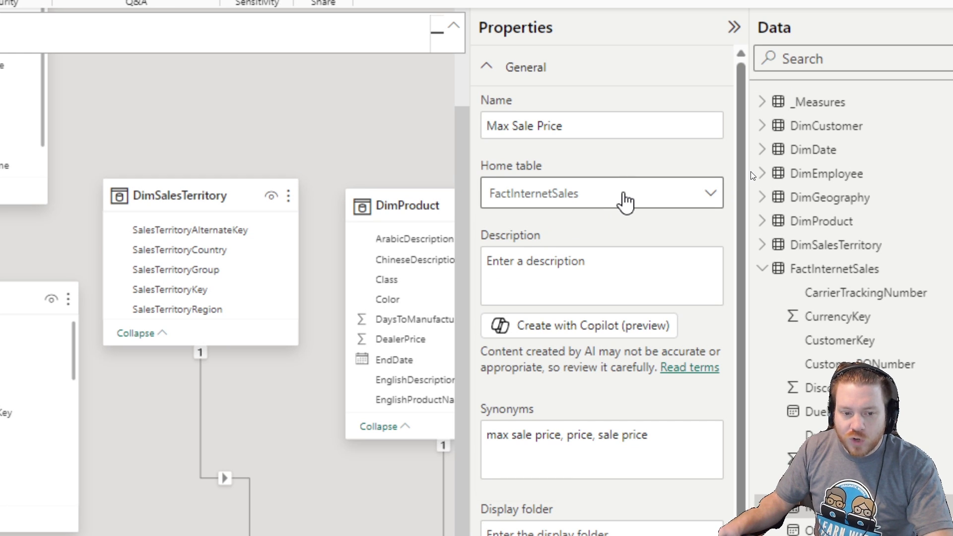
{"action": "left_click", "coordinate": [622, 202]}
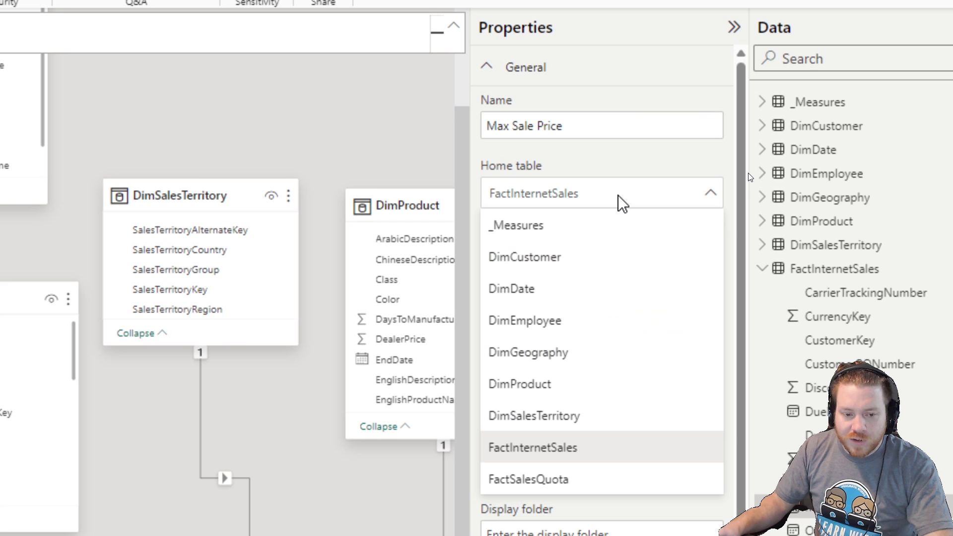
{"action": "key", "text": "Escape"}
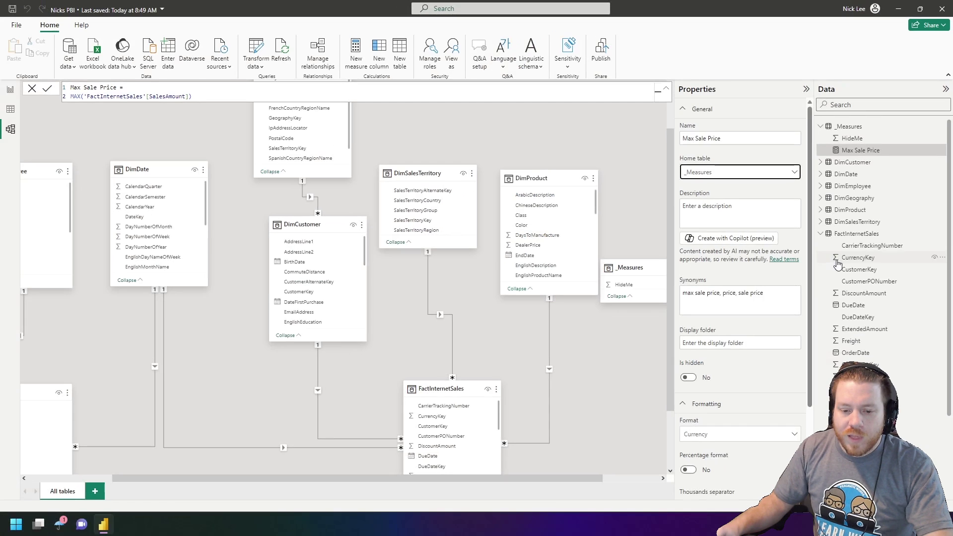
- Move the Total Sales measure's home table to _Measures
{"action": "scroll", "coordinate": [872, 274], "scroll_direction": "down", "scroll_amount": 3}
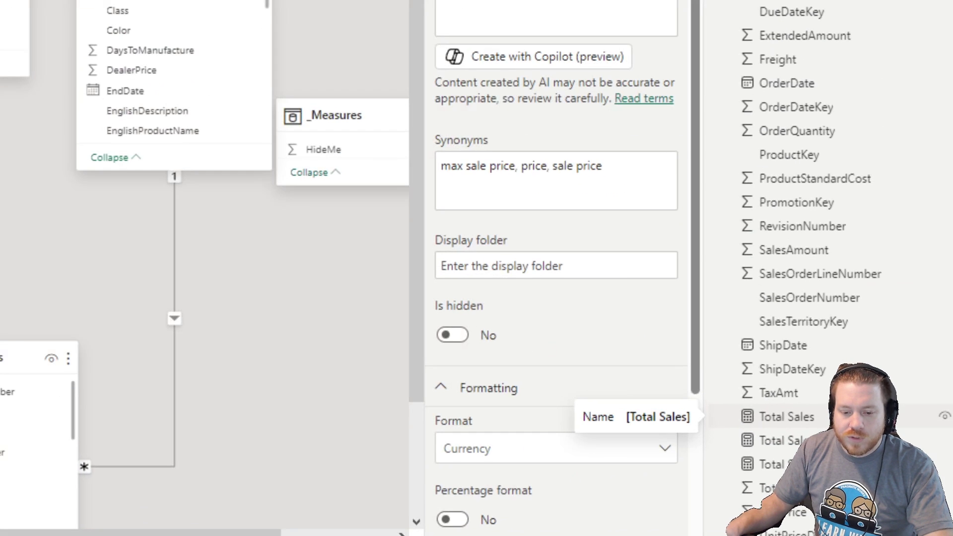
{"action": "left_click", "coordinate": [855, 418]}
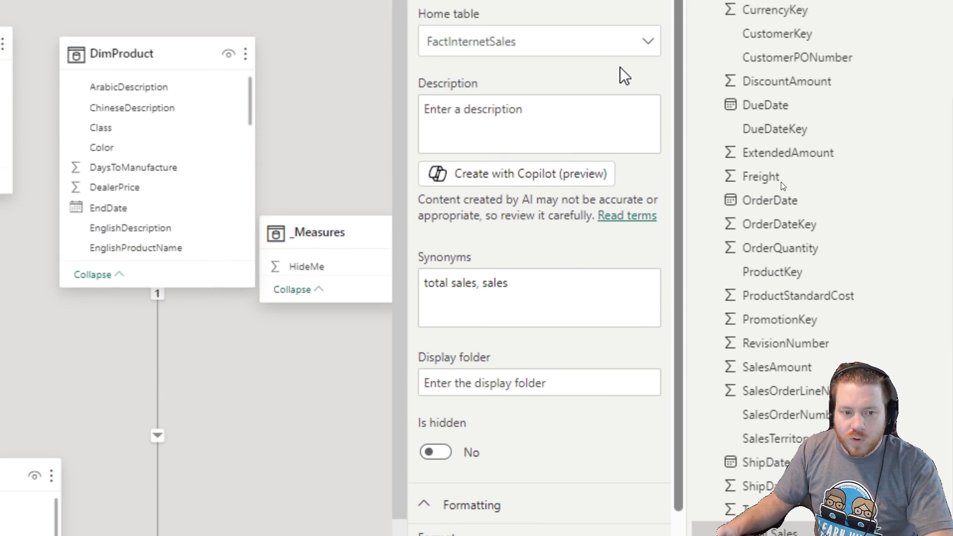
{"action": "left_click", "coordinate": [615, 47]}
{"action": "key", "text": "Escape"}
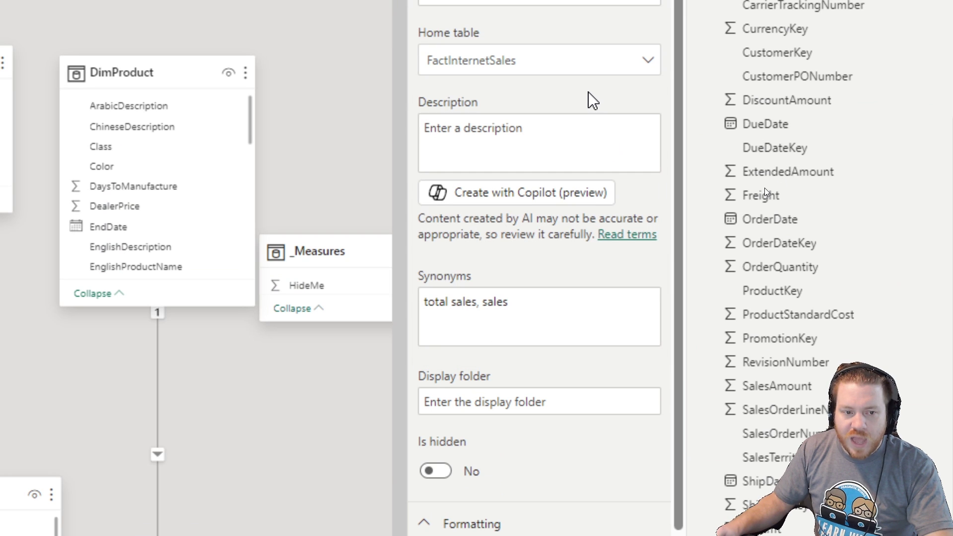
{"action": "left_click", "coordinate": [595, 97]}
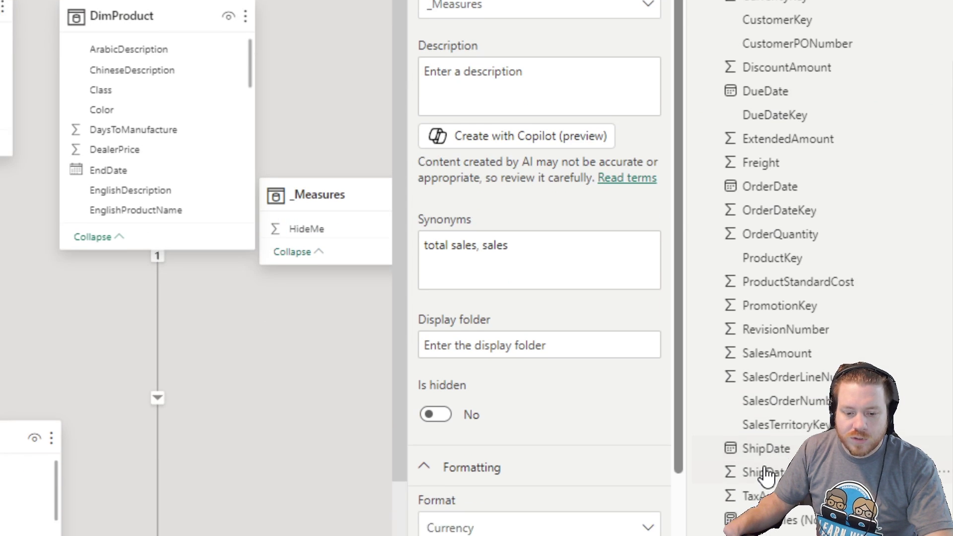
- Set the home table of Total Sales (Not USA) and Total Sales (USA) to _Measures
{"action": "left_click", "coordinate": [766, 465]}
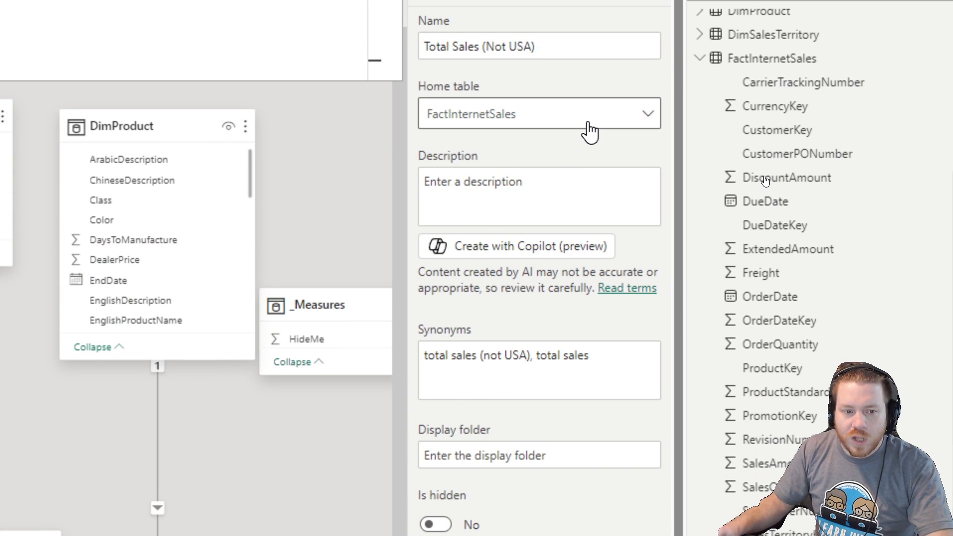
{"action": "left_click", "coordinate": [589, 130]}
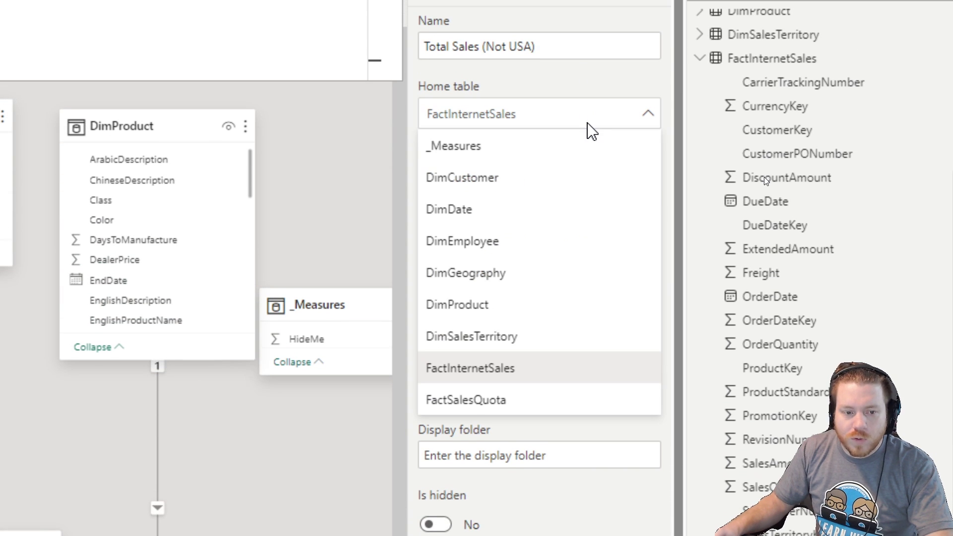
{"action": "key", "text": "Escape"}
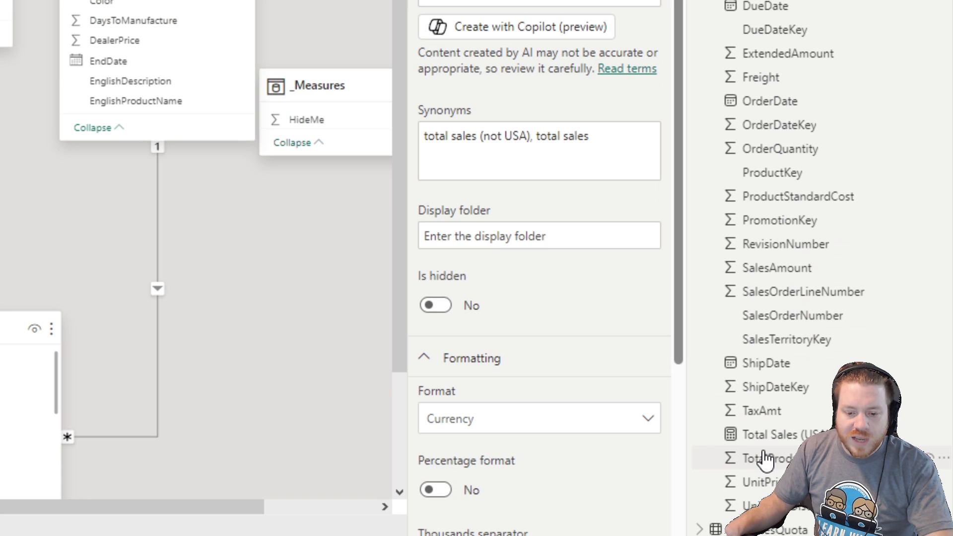
{"action": "left_click", "coordinate": [764, 447]}
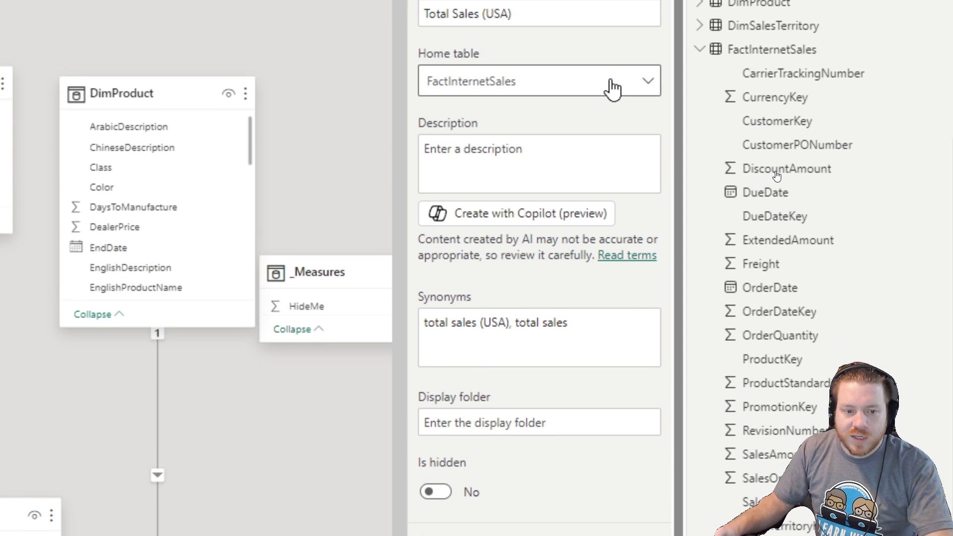
{"action": "left_click", "coordinate": [614, 92]}
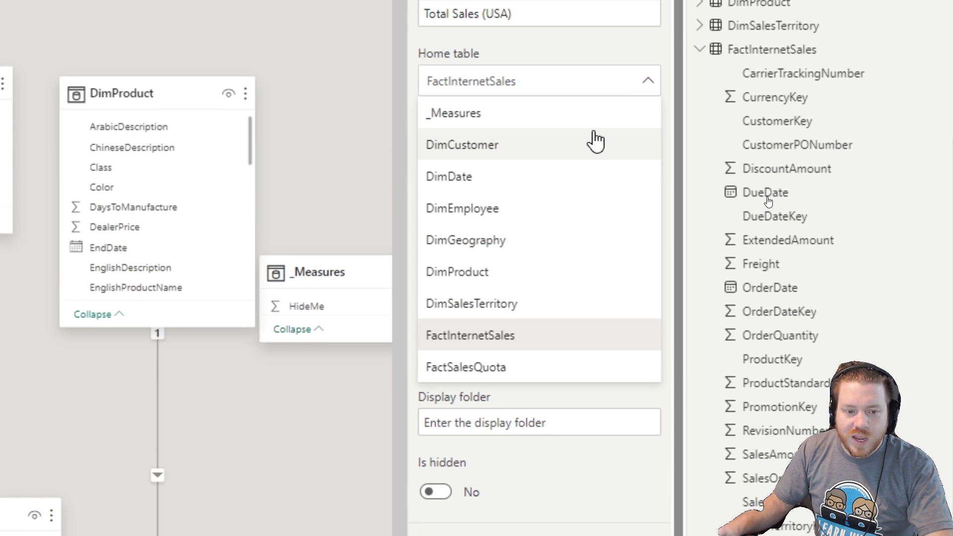
{"action": "left_click", "coordinate": [578, 111]}
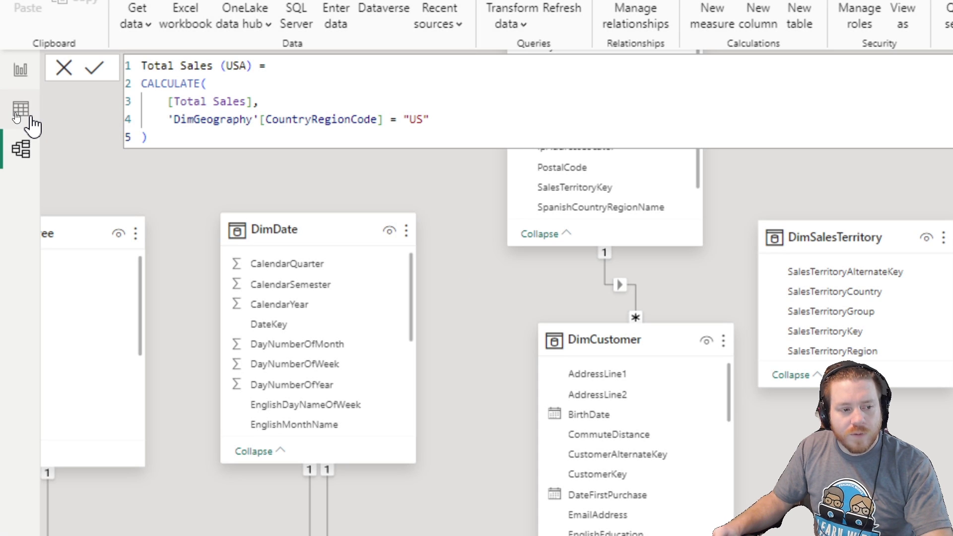
{"action": "left_click", "coordinate": [29, 123]}
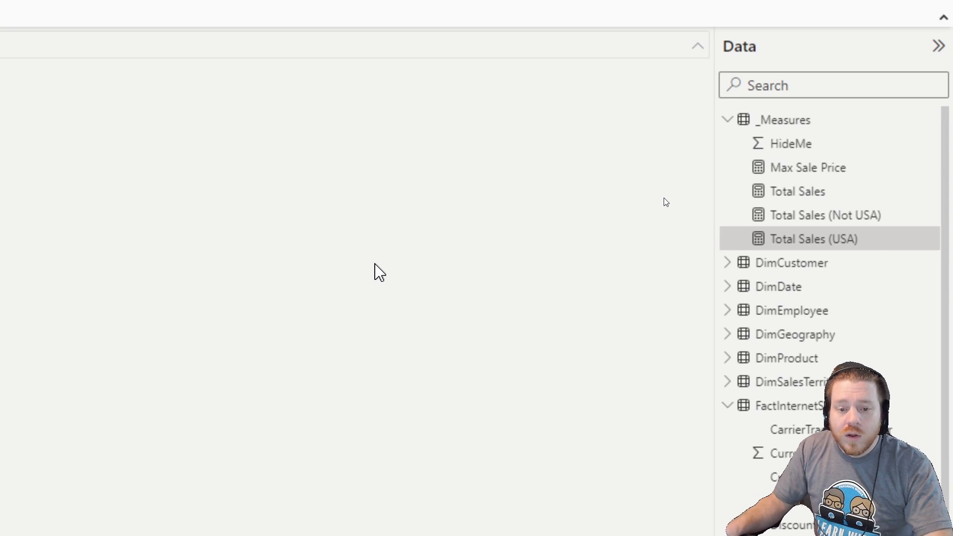
- Return to the report page and select the sales table visual
{"action": "left_click", "coordinate": [10, 90]}
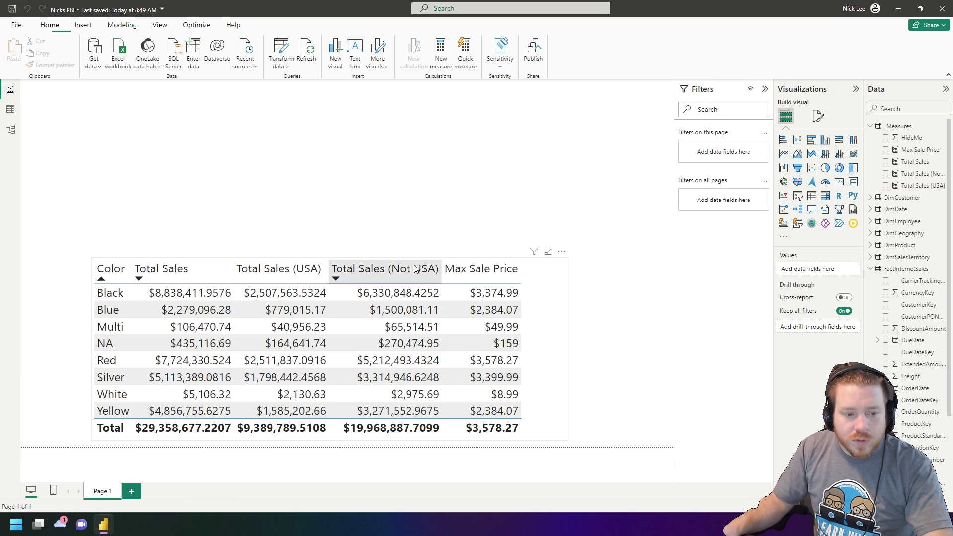
{"action": "left_click", "coordinate": [561, 310]}
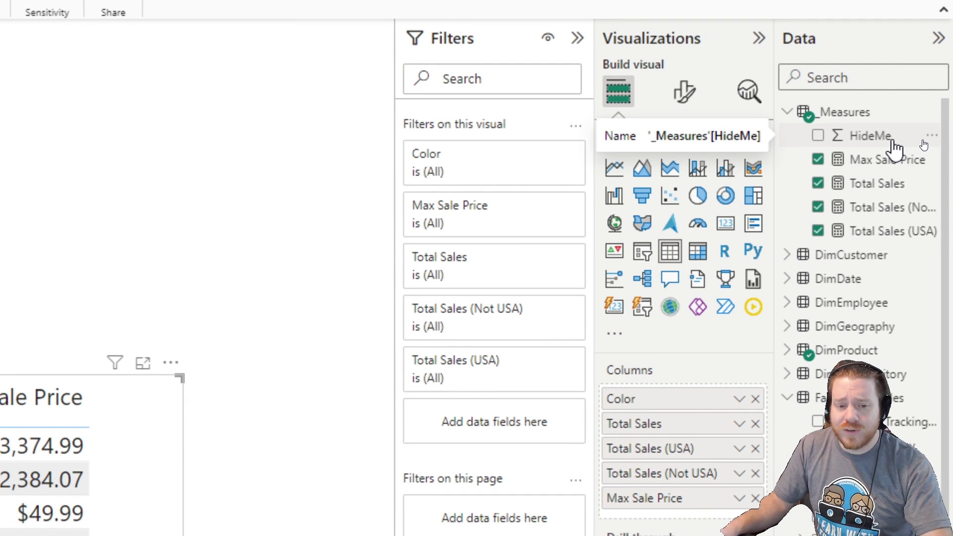
- Hide the HideMe column so _Measures shows only the four sales measures
{"action": "right_click", "coordinate": [891, 145]}
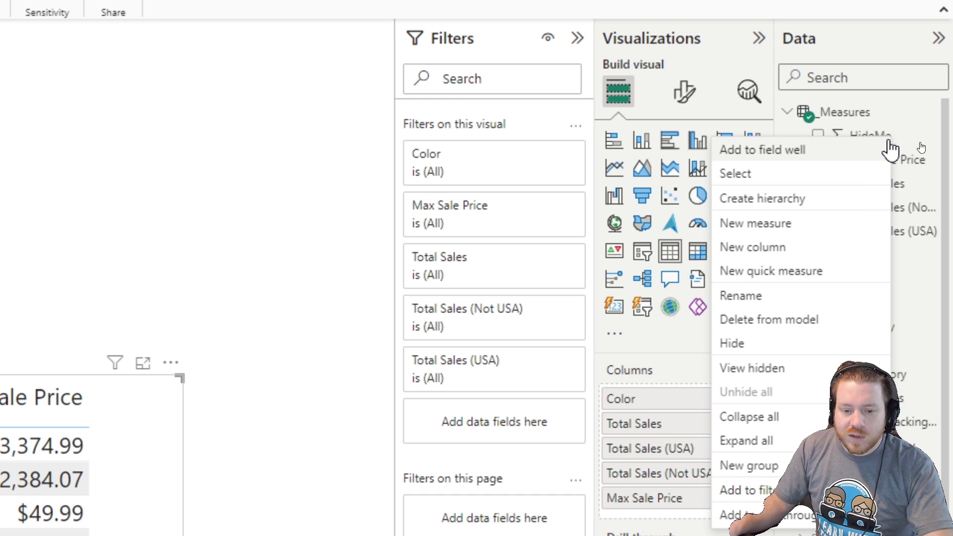
{"action": "left_click", "coordinate": [808, 347]}
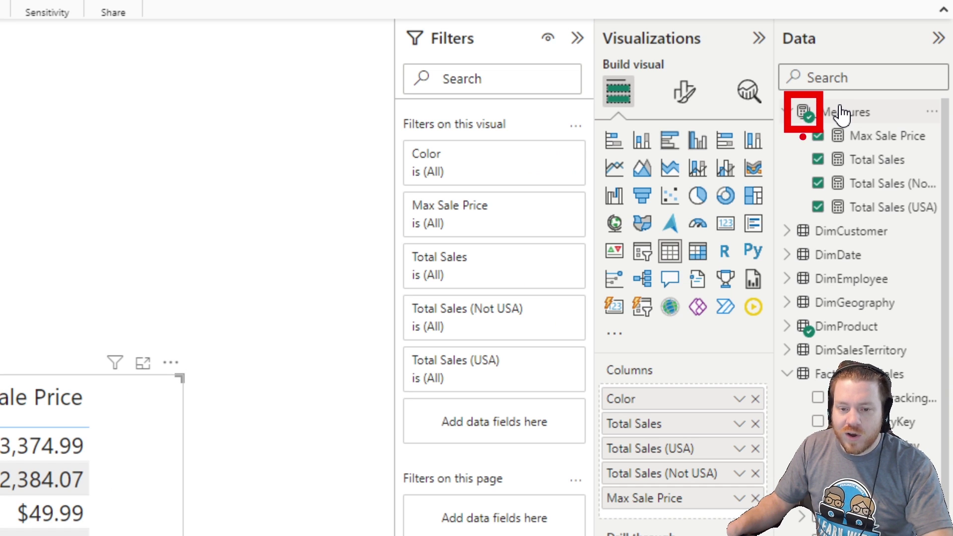
{"action": "left_click_drag", "start_coordinate": [802, 137], "coordinate": [746, 346]}
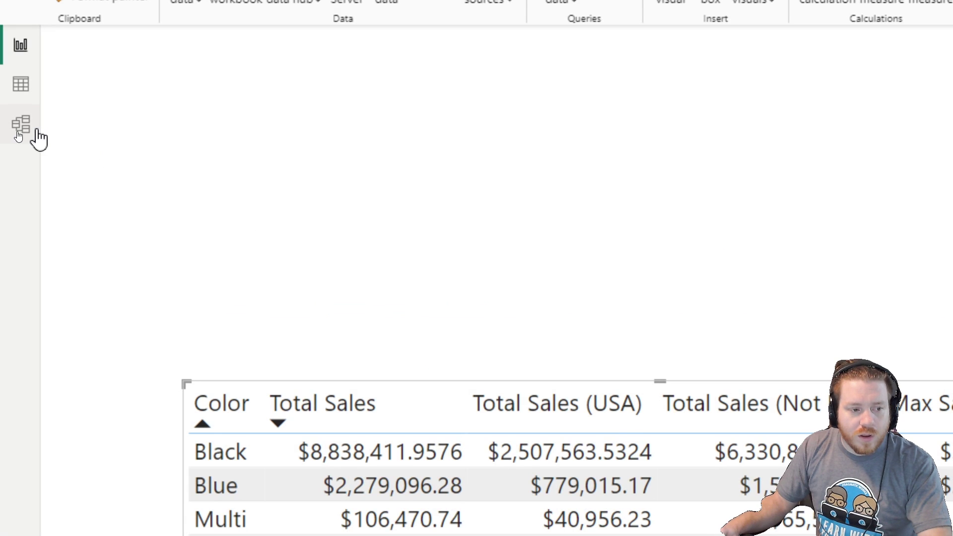
- In Model view, give Max Sale Price the display folder 'Max Prices'
{"action": "left_click", "coordinate": [19, 130]}
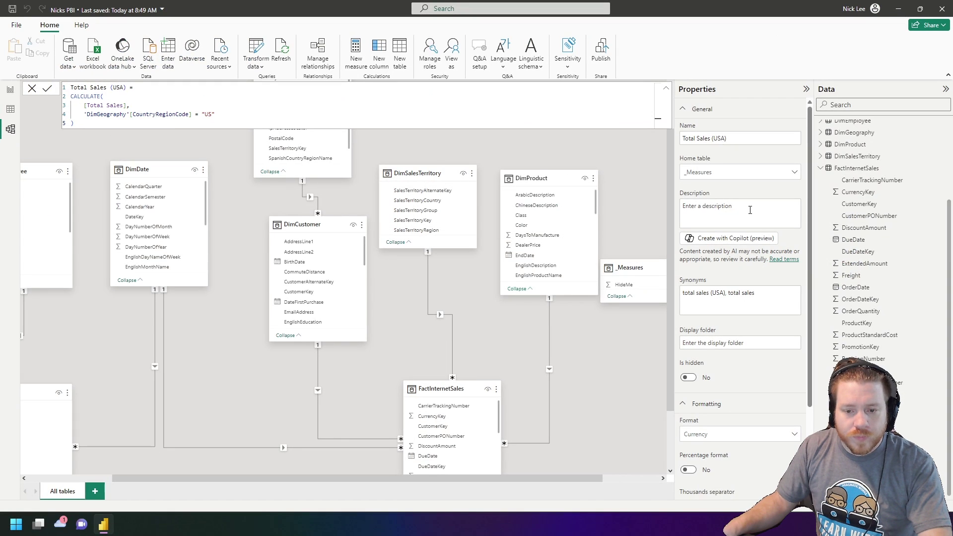
{"action": "scroll", "coordinate": [917, 227], "scroll_direction": "up", "scroll_amount": 5}
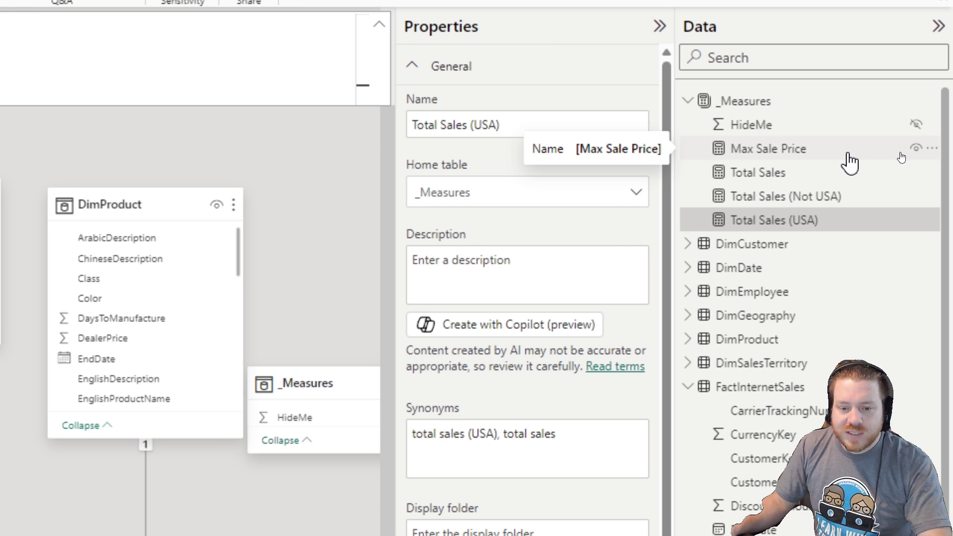
{"action": "left_click", "coordinate": [820, 154]}
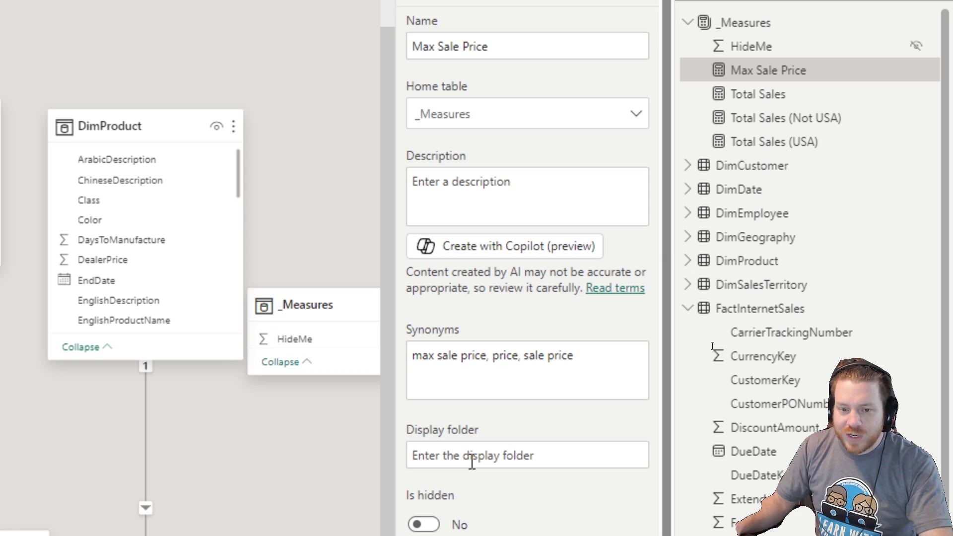
{"action": "left_click", "coordinate": [471, 460]}
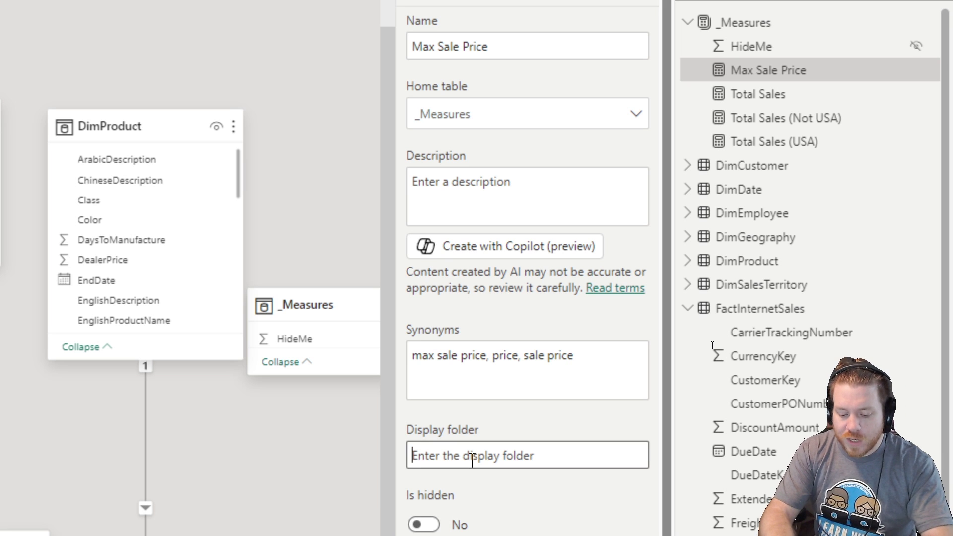
{"action": "type", "text": "Max"}
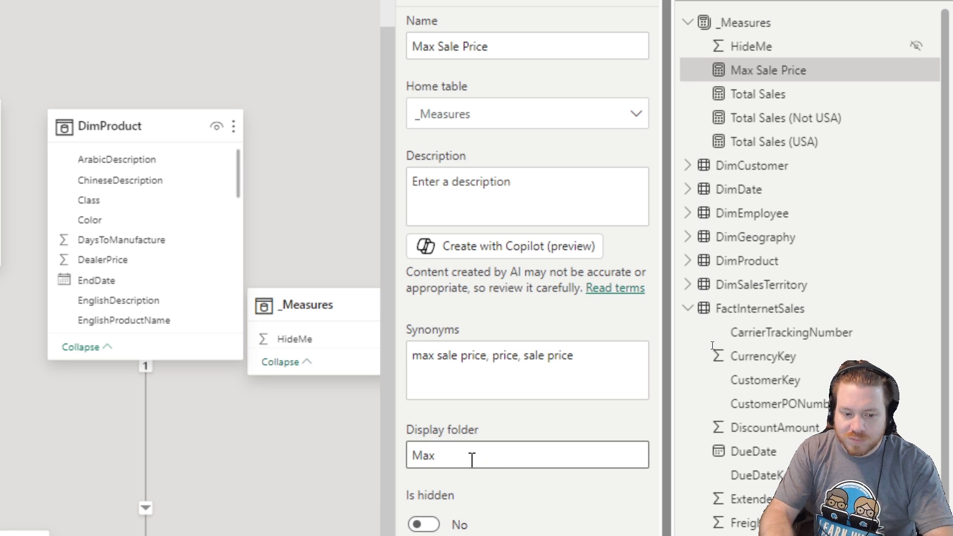
{"action": "type", "text": " Prices"}
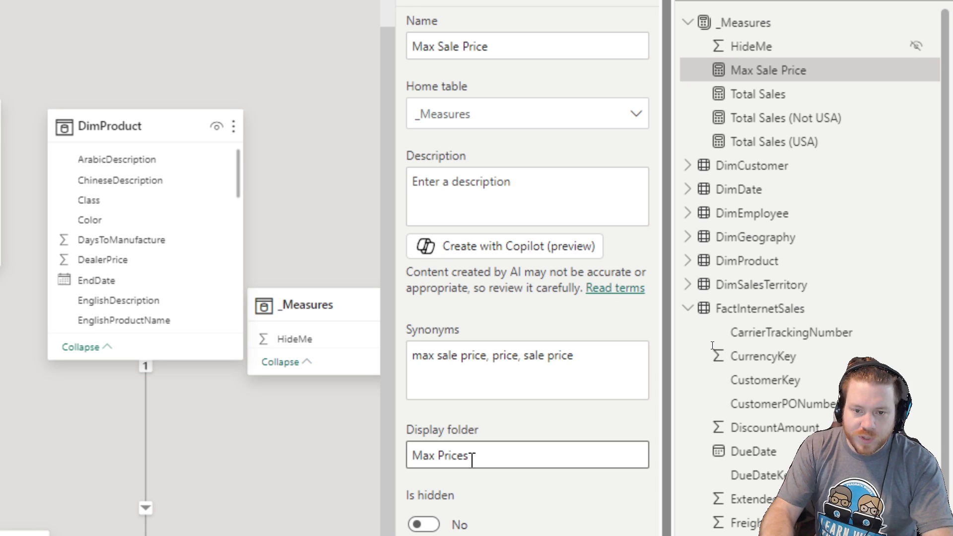
{"action": "key", "text": "Return"}
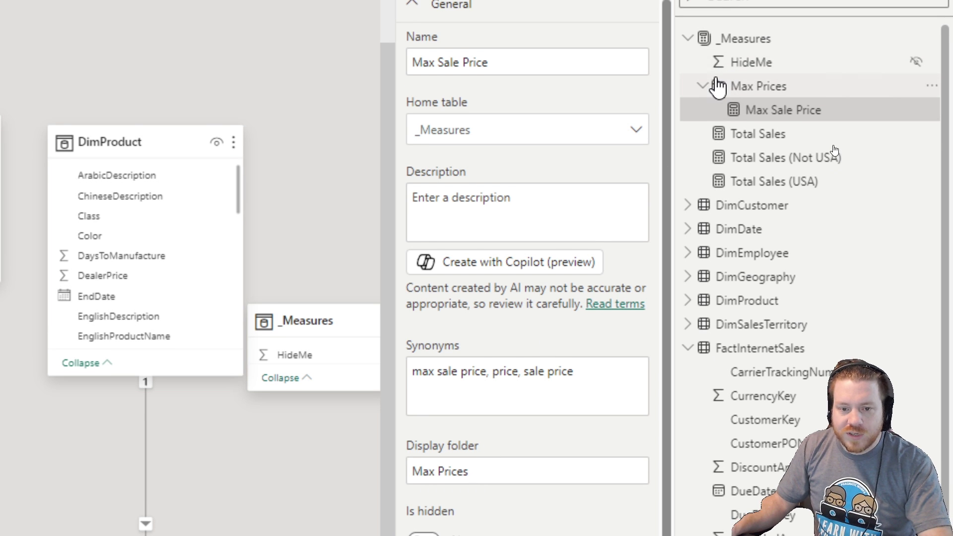
- Collapse the new Max Prices folder in the _Measures table
{"action": "left_click", "coordinate": [701, 74]}
{"action": "left_click", "coordinate": [702, 88]}
{"action": "left_click", "coordinate": [701, 88]}
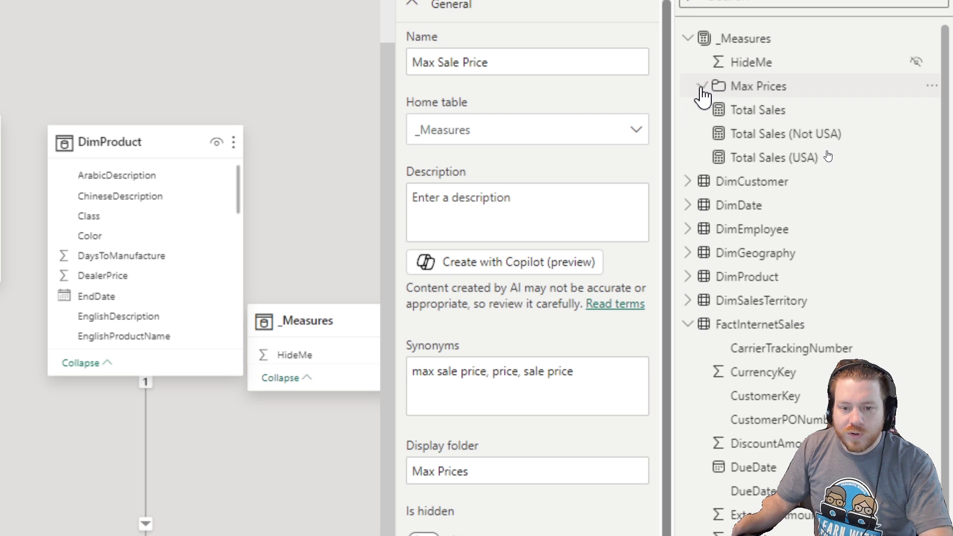
{"action": "left_click", "coordinate": [701, 89]}
{"action": "left_click", "coordinate": [702, 89]}
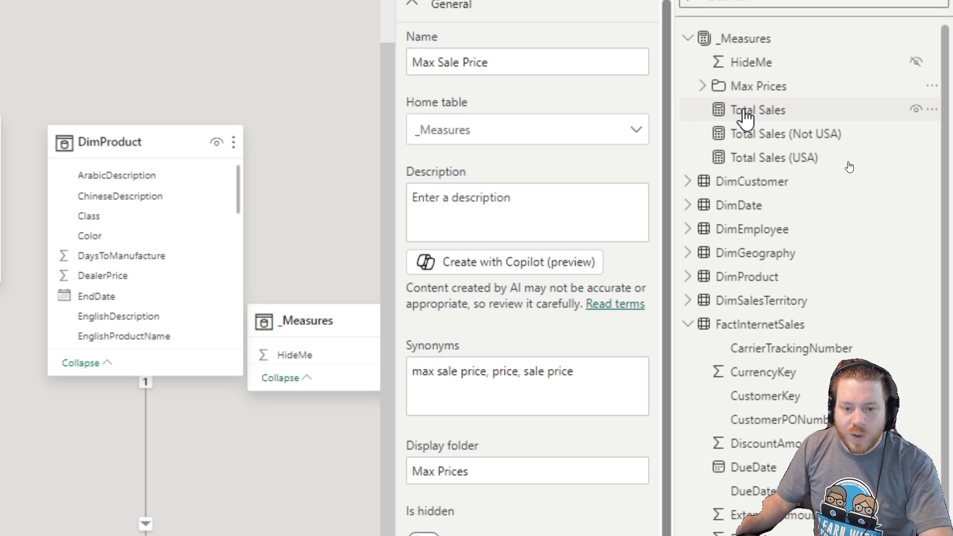
- Enter 'Total Sales' as Total Sales' display folder, then select the (Not USA) and (USA) measures
{"action": "left_click", "coordinate": [724, 109]}
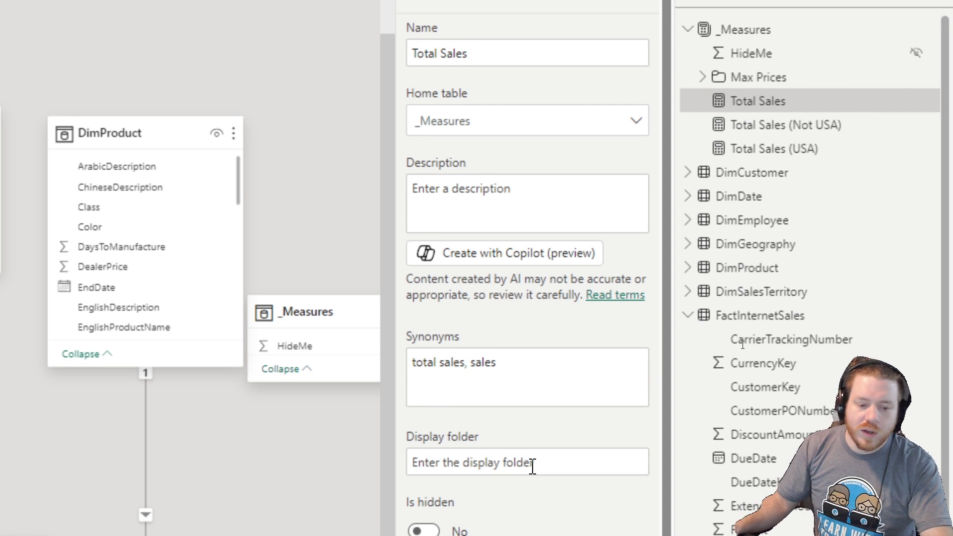
{"action": "left_click", "coordinate": [534, 465]}
{"action": "type", "text": "T"}
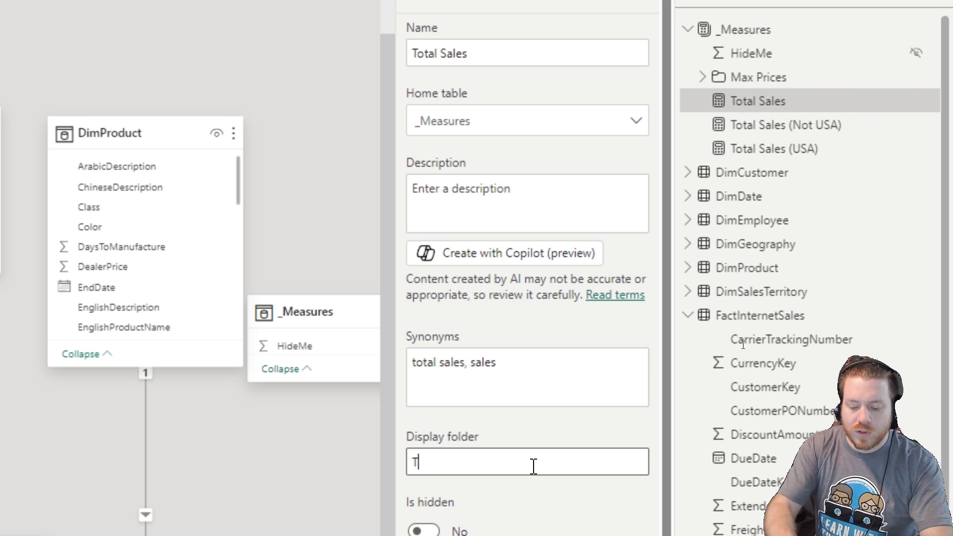
{"action": "type", "text": "otal Sales"}
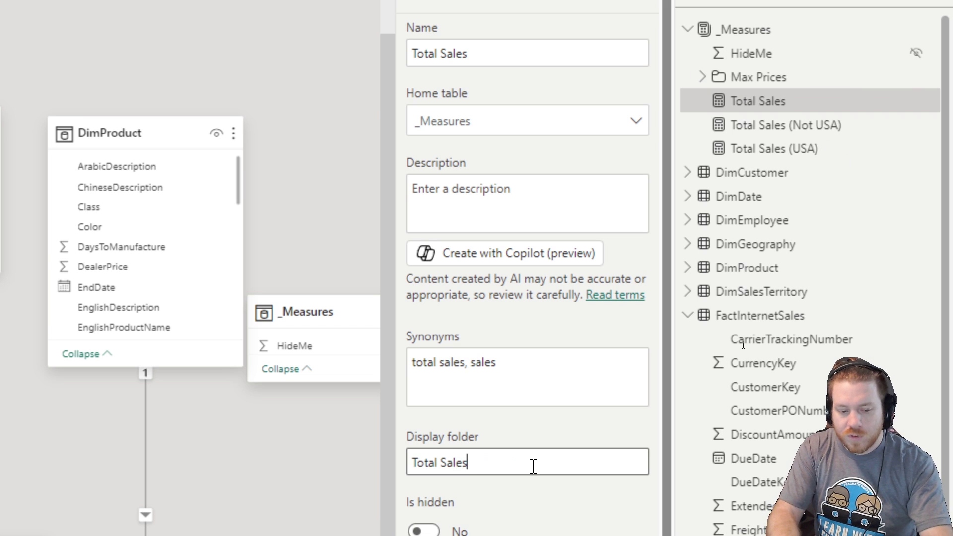
{"action": "key", "text": "ctrl+a"}
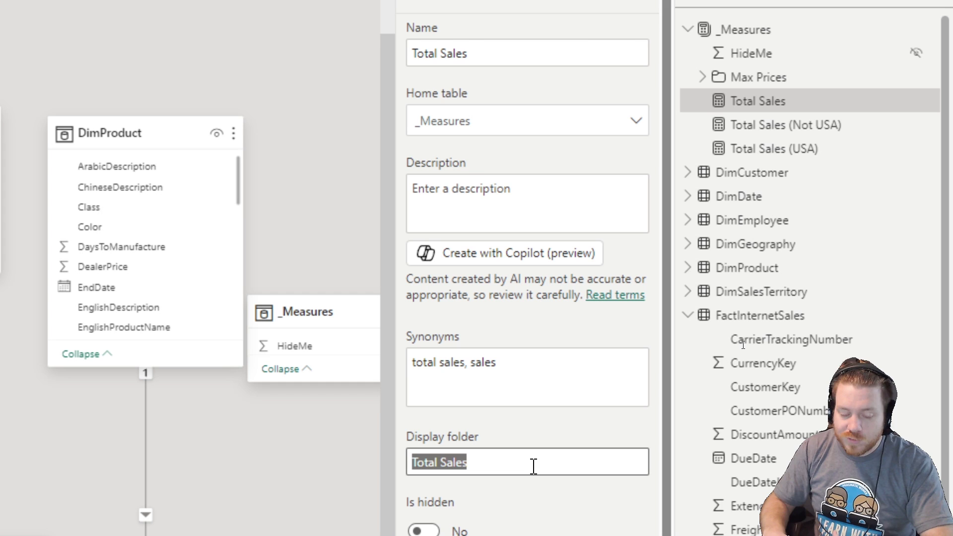
{"action": "key", "text": "Return"}
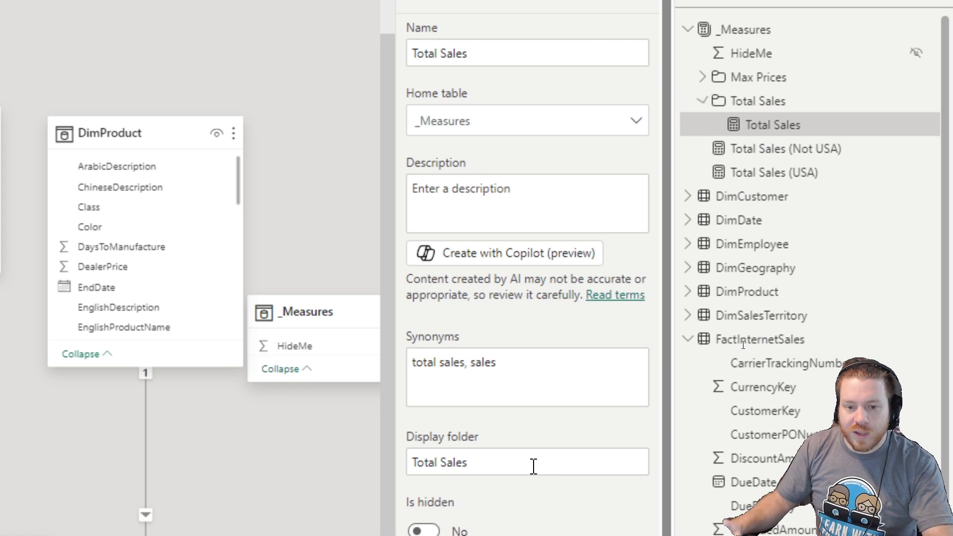
{"action": "left_click", "coordinate": [755, 149]}
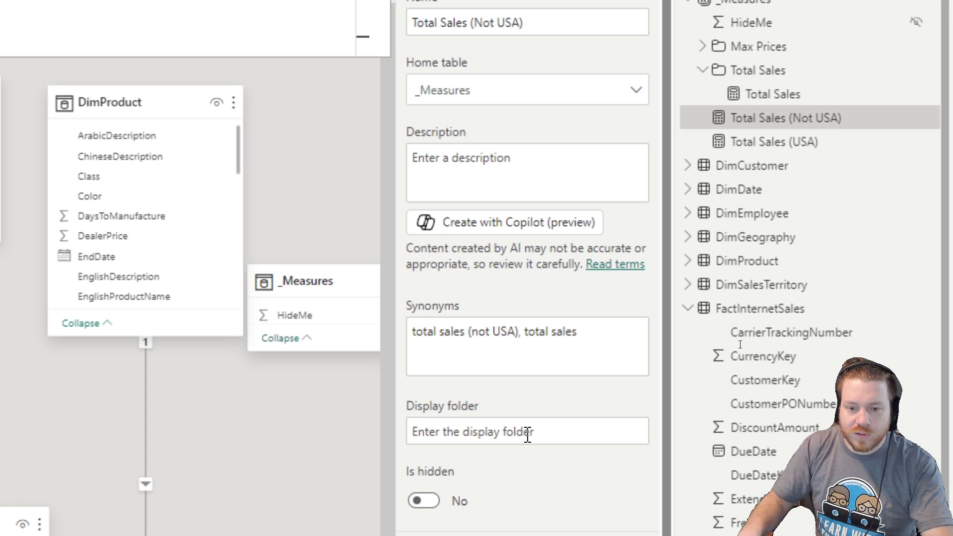
{"action": "left_click", "coordinate": [748, 142]}
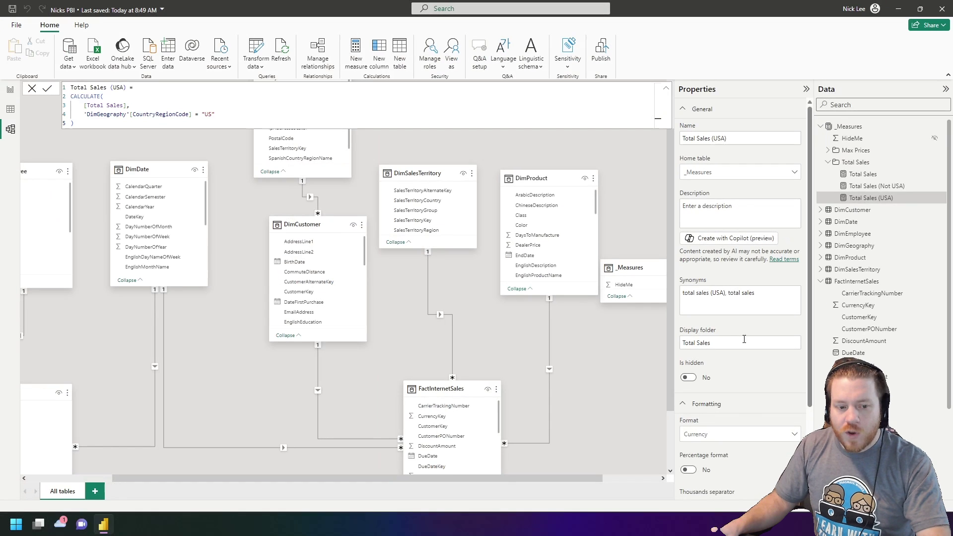
- Go back to the report page and check the Max Prices and Total Sales folders under _Measures
{"action": "left_click", "coordinate": [10, 91]}
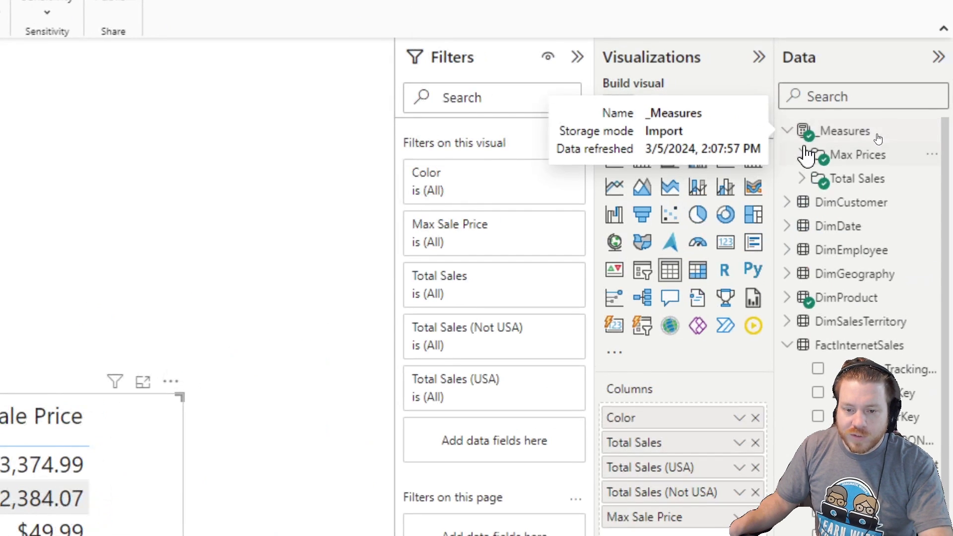
{"action": "left_click", "coordinate": [801, 154]}
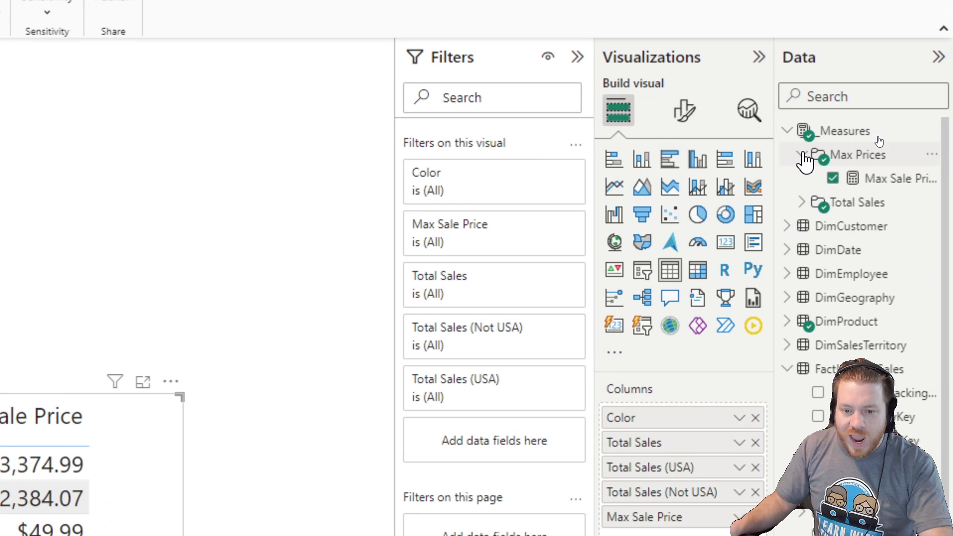
{"action": "left_click", "coordinate": [801, 154]}
{"action": "left_click", "coordinate": [801, 180]}
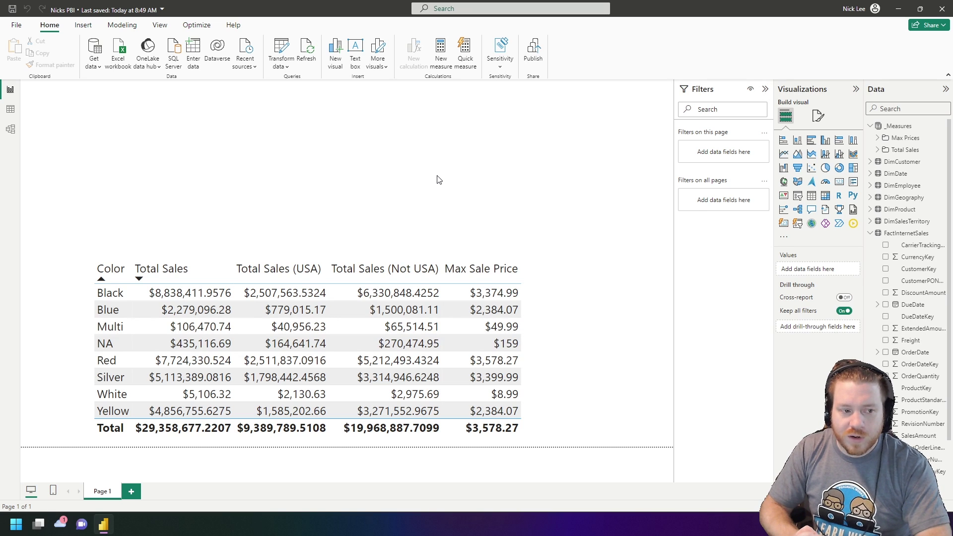
- Add DimDate's CalendarYear to the colour table and widen the visual to show Sum of CalendarYear
{"action": "left_click", "coordinate": [871, 174]}
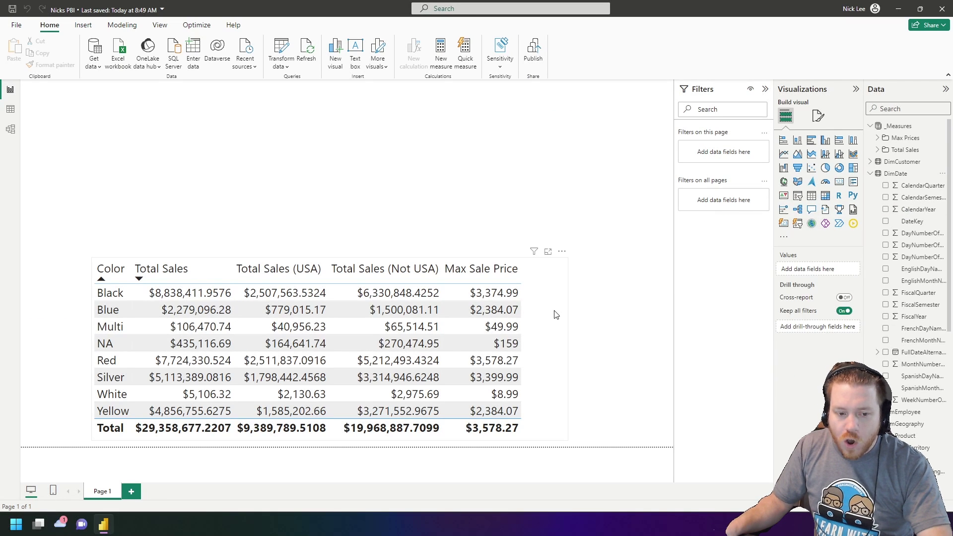
{"action": "left_click", "coordinate": [158, 410]}
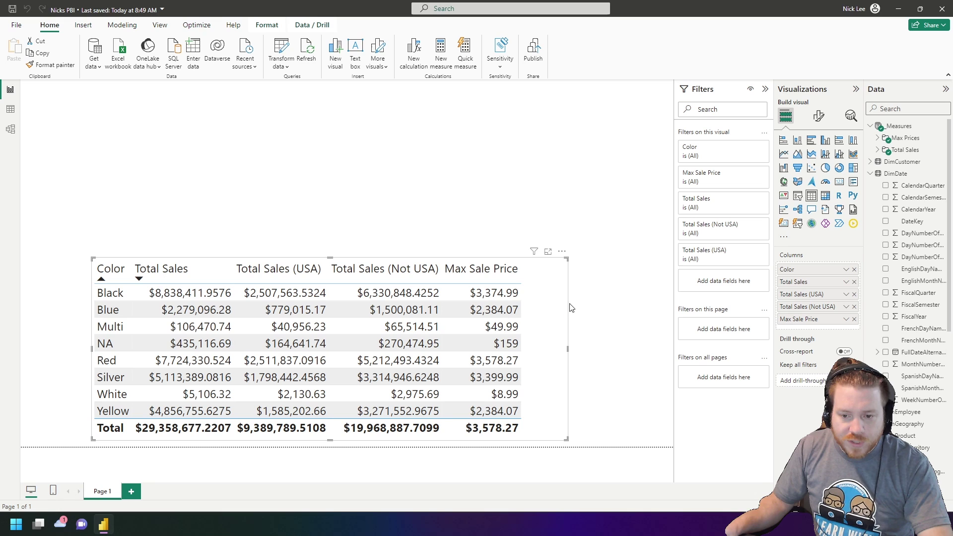
{"action": "left_click", "coordinate": [885, 209]}
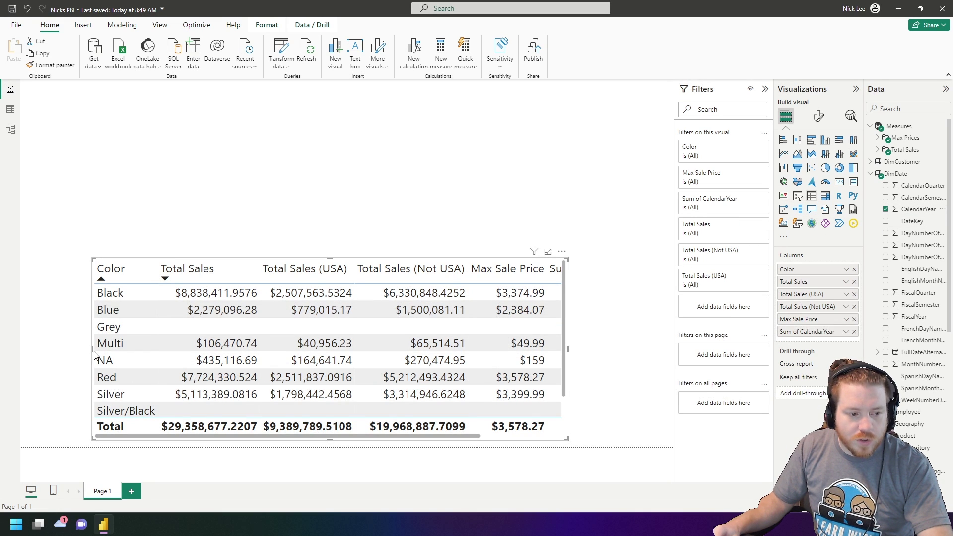
{"action": "left_click_drag", "start_coordinate": [91, 350], "coordinate": [22, 350]}
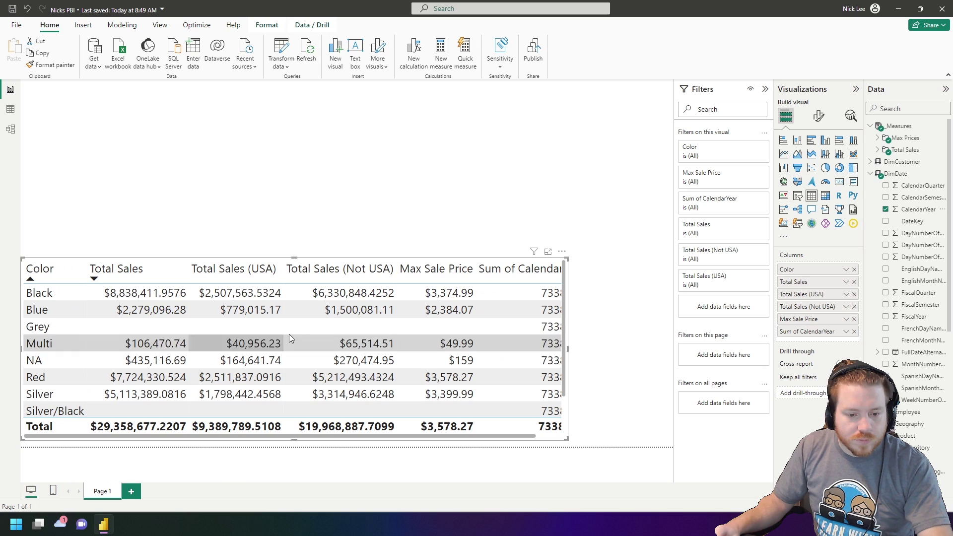
{"action": "left_click_drag", "start_coordinate": [567, 350], "coordinate": [624, 350]}
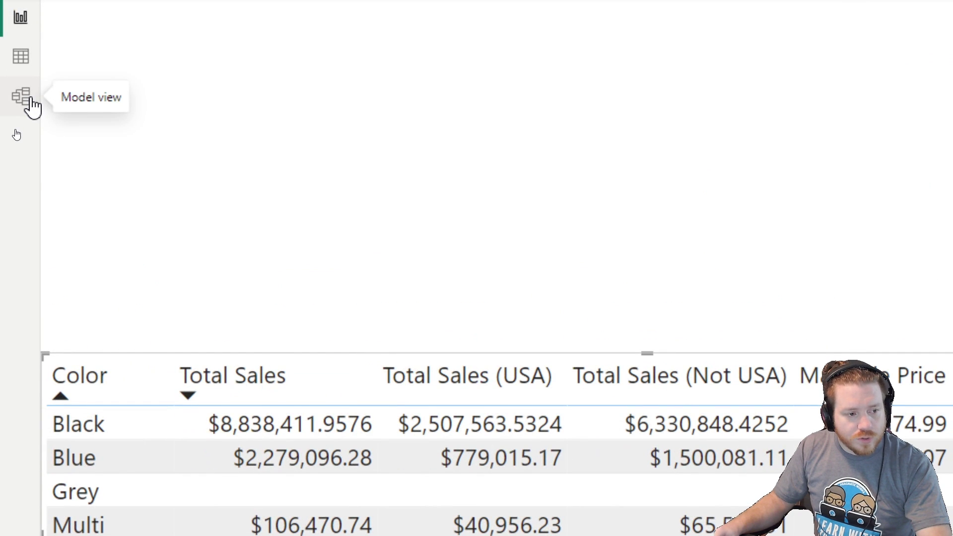
- In Model view, set DimDate CalendarYear's advanced Summarize by property to None
{"action": "left_click", "coordinate": [33, 104]}
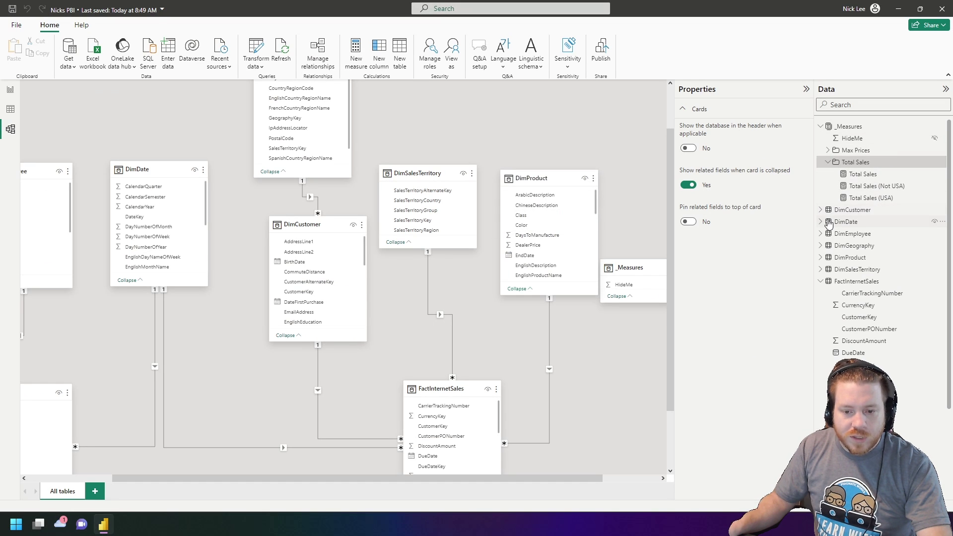
{"action": "left_click", "coordinate": [829, 223]}
{"action": "left_click", "coordinate": [864, 258]}
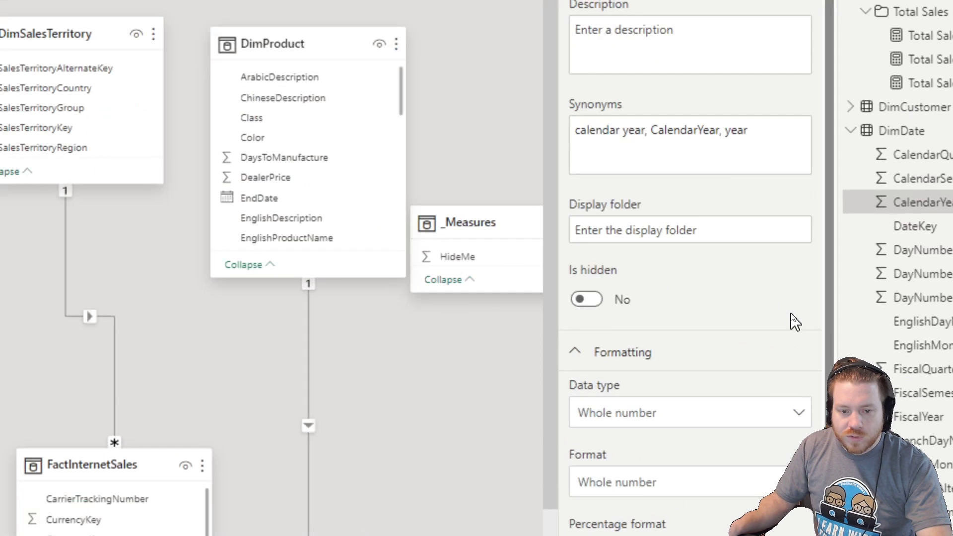
{"action": "scroll", "coordinate": [790, 318], "scroll_direction": "down", "scroll_amount": 3}
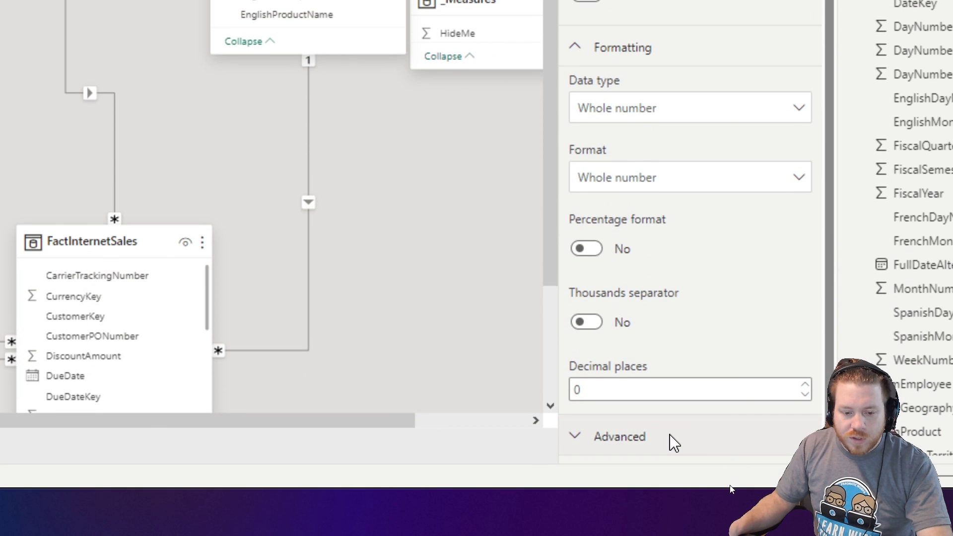
{"action": "left_click", "coordinate": [669, 437]}
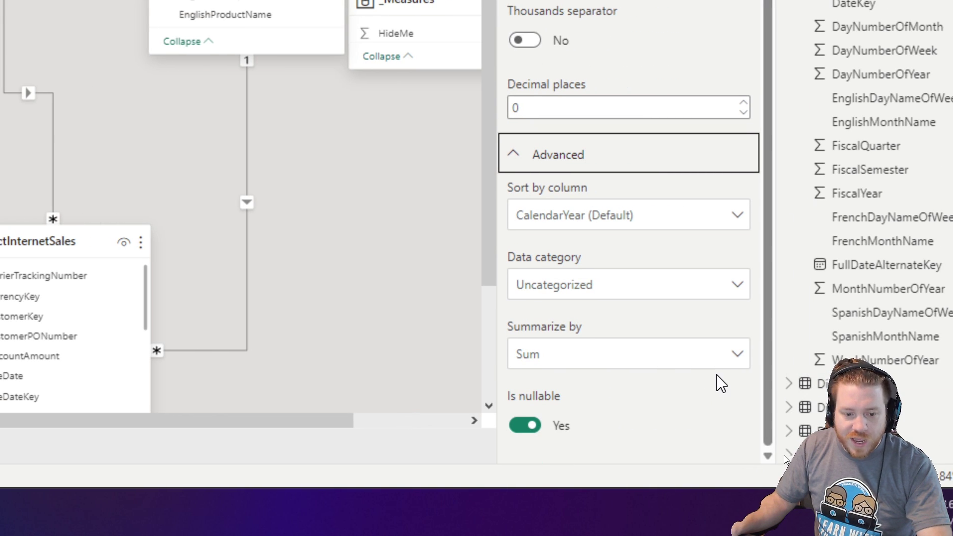
{"action": "left_click", "coordinate": [743, 363]}
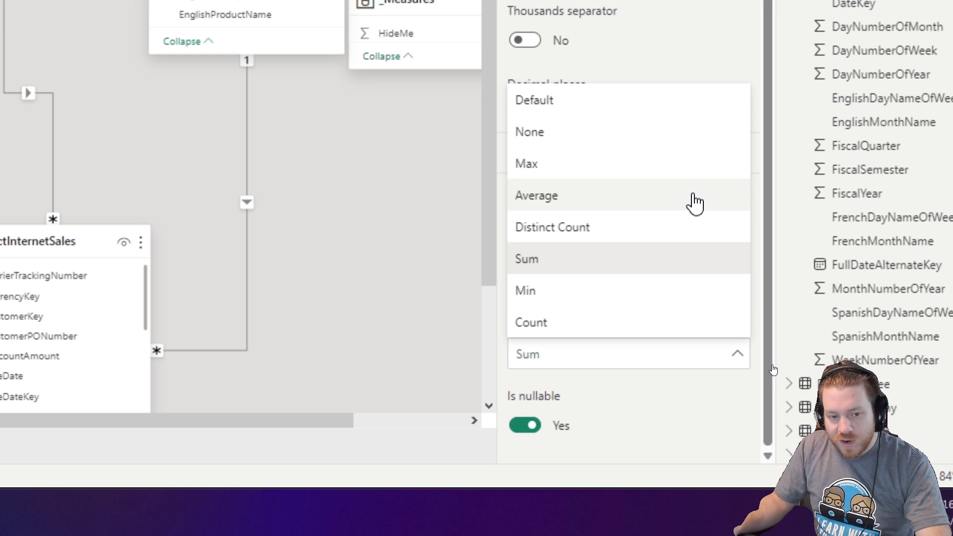
{"action": "left_click", "coordinate": [698, 133]}
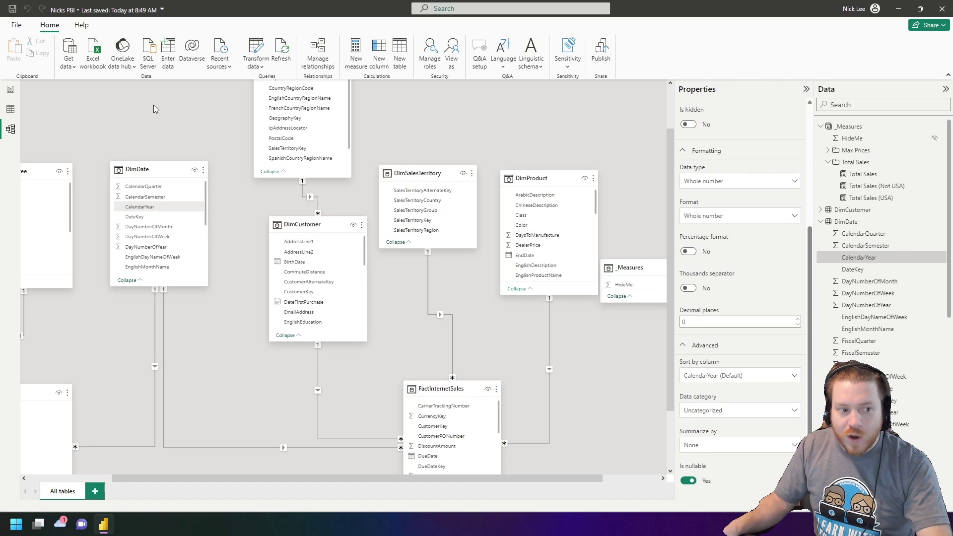
- Replace Sum of CalendarYear with plain CalendarYear so each colour splits into 2011–2014 rows
{"action": "left_click", "coordinate": [11, 90]}
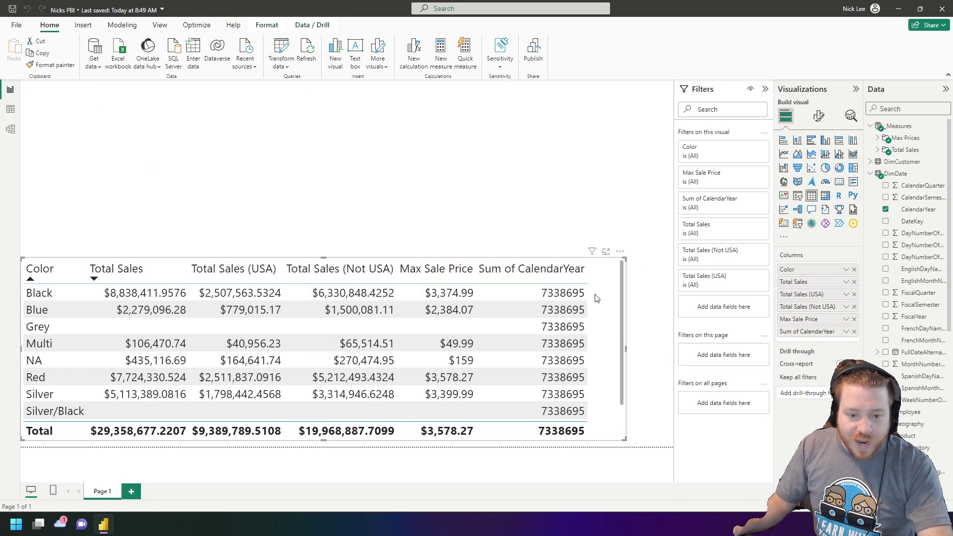
{"action": "left_click", "coordinate": [545, 273]}
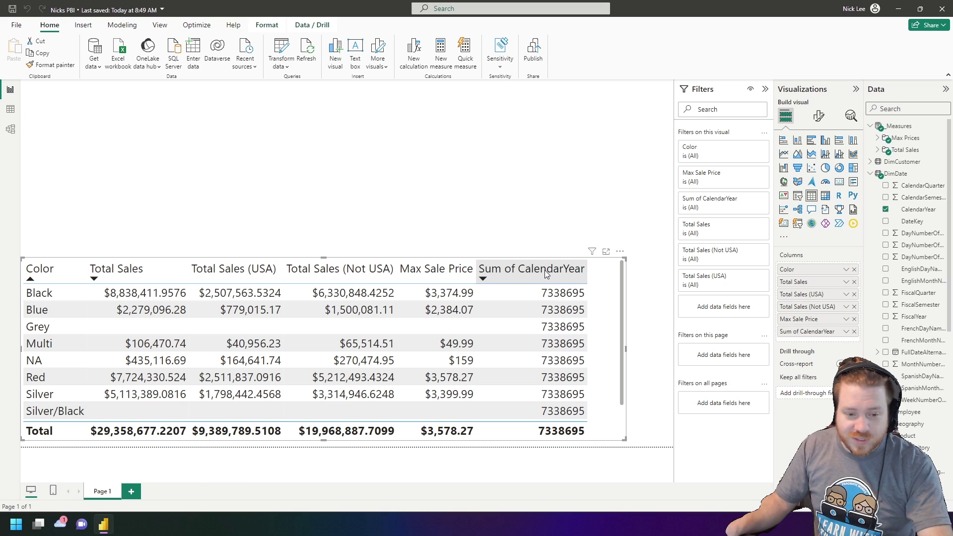
{"action": "left_click", "coordinate": [853, 332]}
{"action": "left_click", "coordinate": [886, 210]}
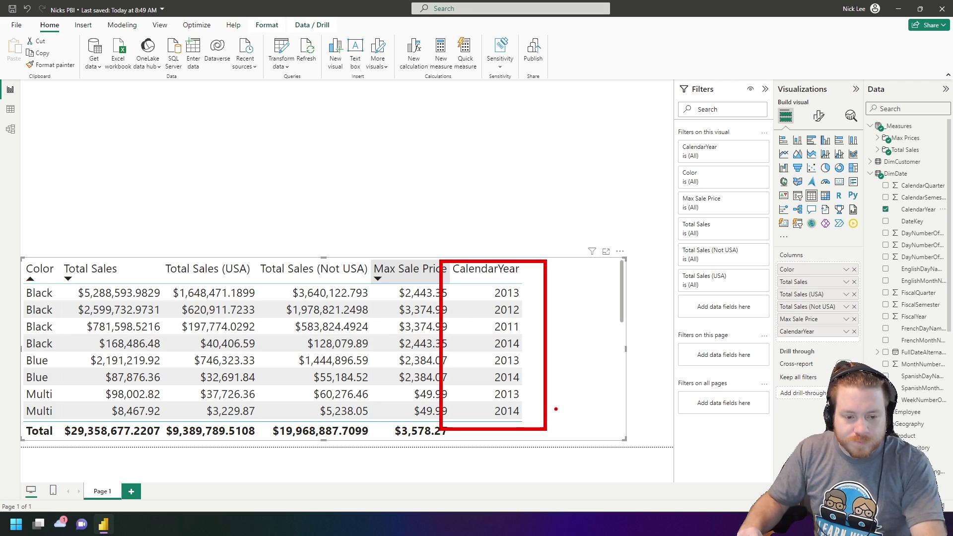
{"action": "key", "text": "Escape"}
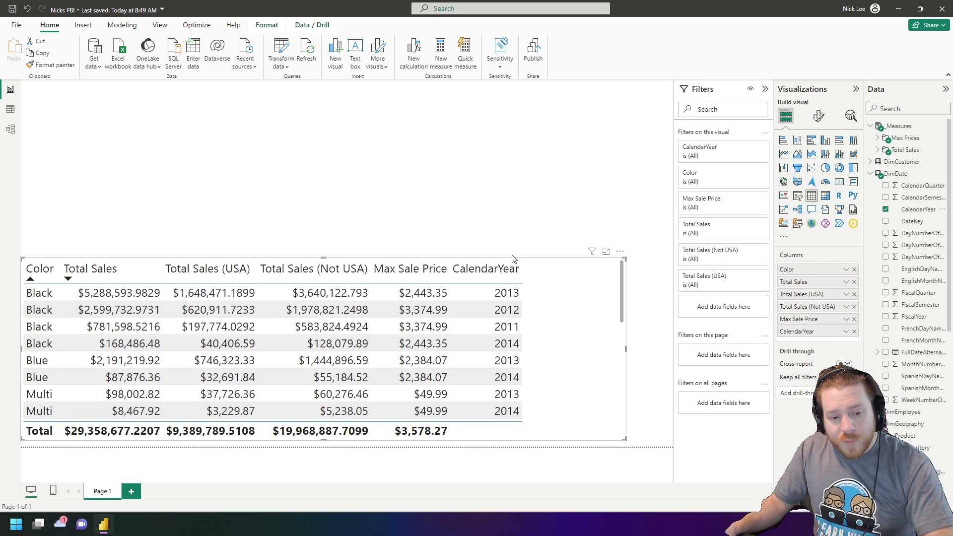
{"action": "left_click", "coordinate": [564, 224]}
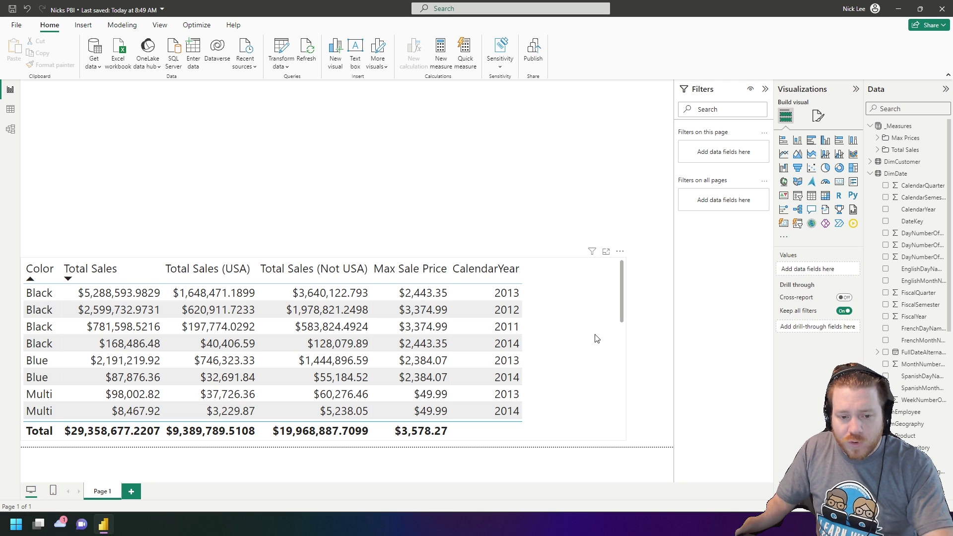
- Remove CalendarYear from the table and add Sum of MonthNumberOfYear, widening the Data pane
{"action": "left_click", "coordinate": [596, 338]}
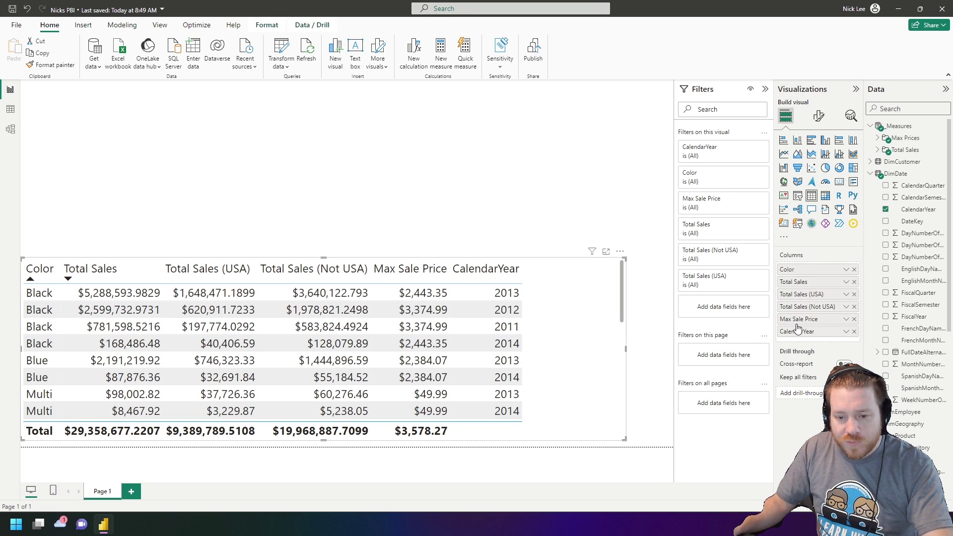
{"action": "left_click", "coordinate": [854, 331]}
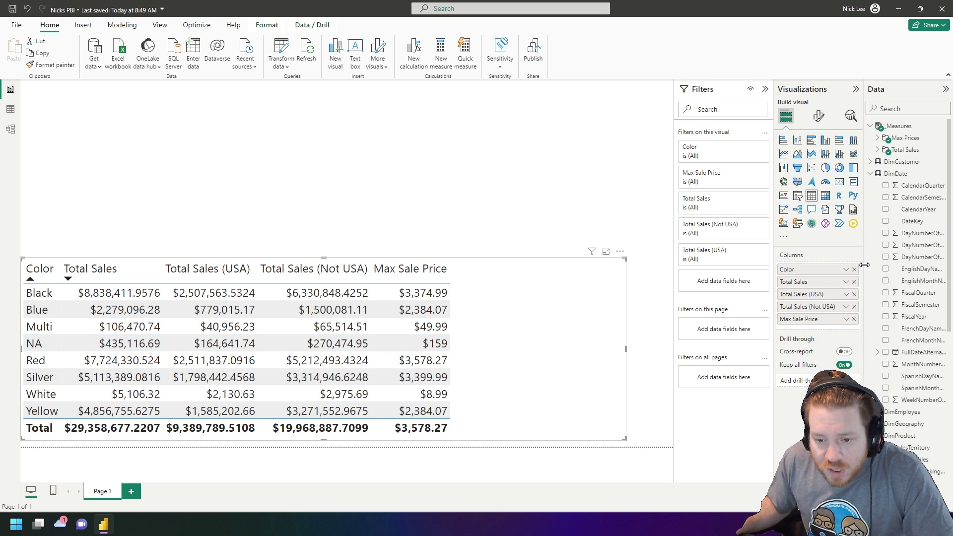
{"action": "left_click_drag", "start_coordinate": [864, 264], "coordinate": [860, 265]}
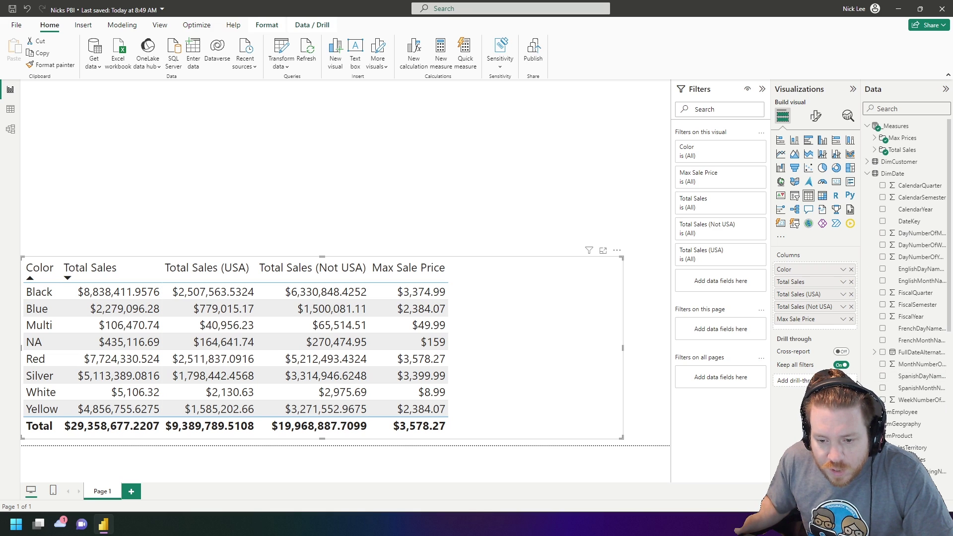
{"action": "left_click_drag", "start_coordinate": [862, 381], "coordinate": [857, 381]}
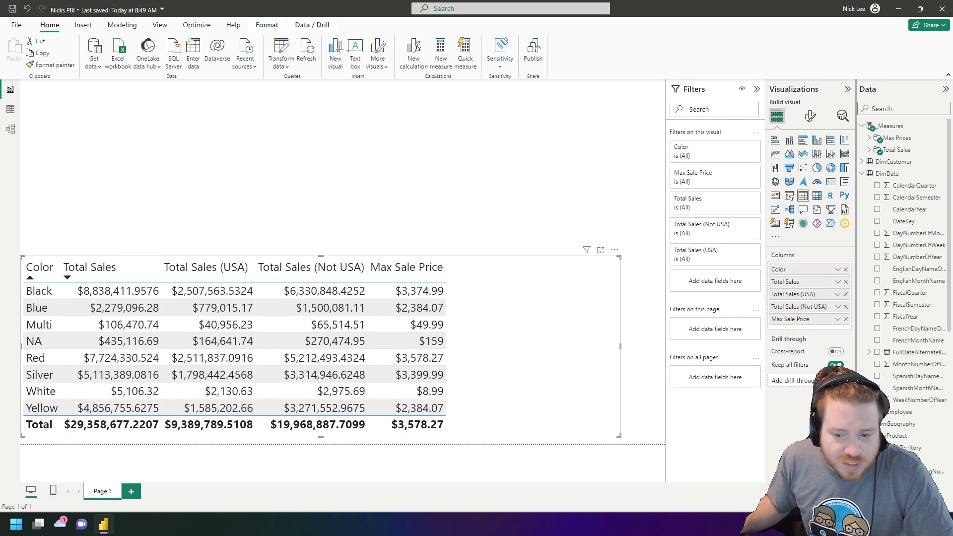
{"action": "left_click", "coordinate": [876, 365]}
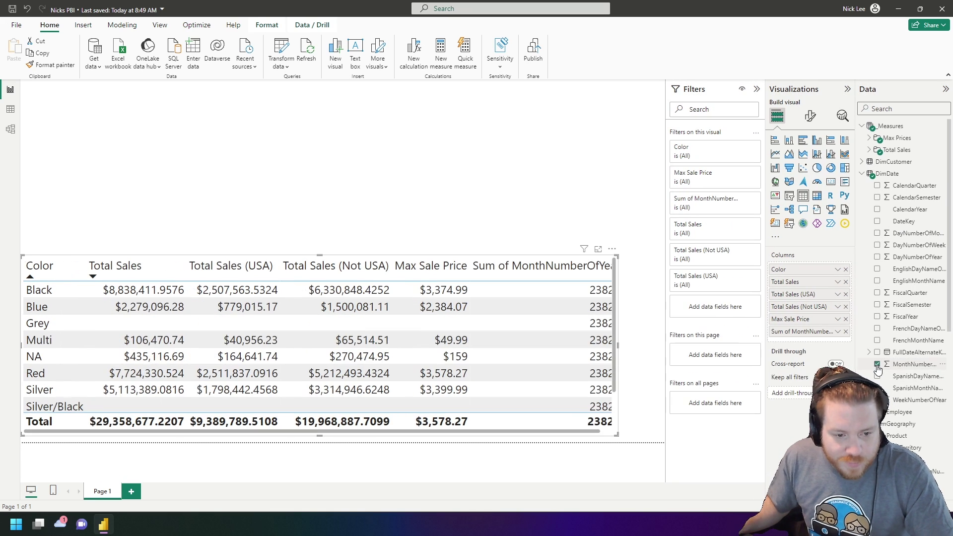
{"action": "left_click_drag", "start_coordinate": [600, 432], "coordinate": [614, 436]}
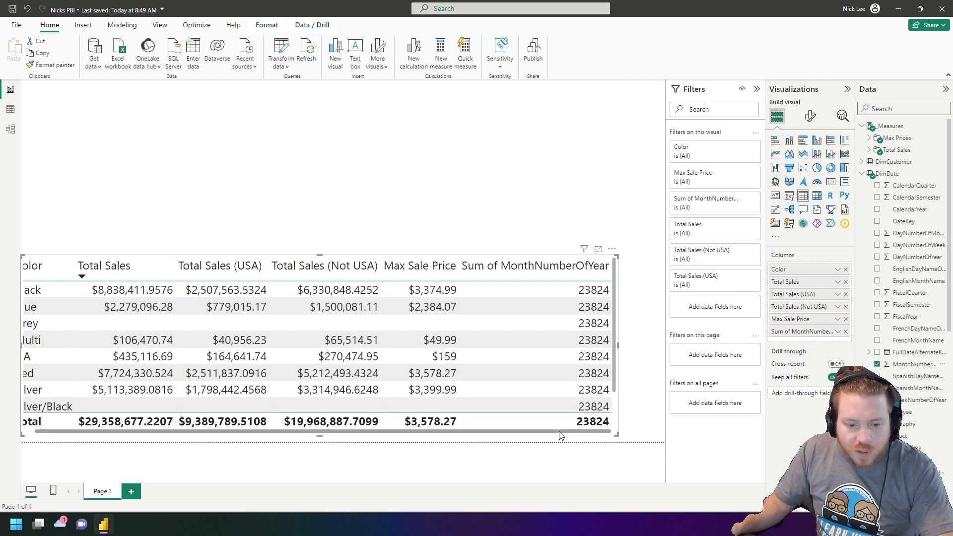
{"action": "left_click_drag", "start_coordinate": [560, 435], "coordinate": [544, 434]}
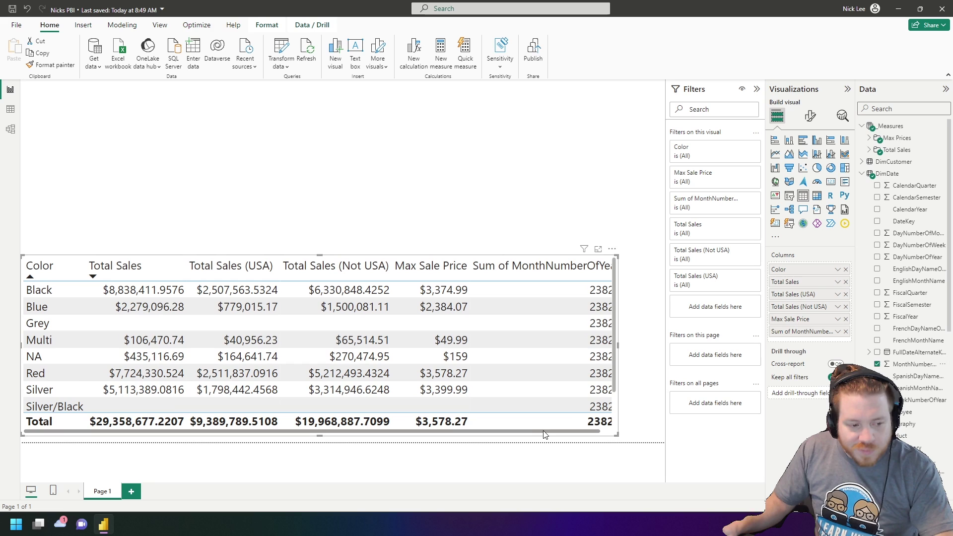
- In Model view, set MonthNumberOfYear to summarize by Minimum
{"action": "left_click", "coordinate": [12, 133]}
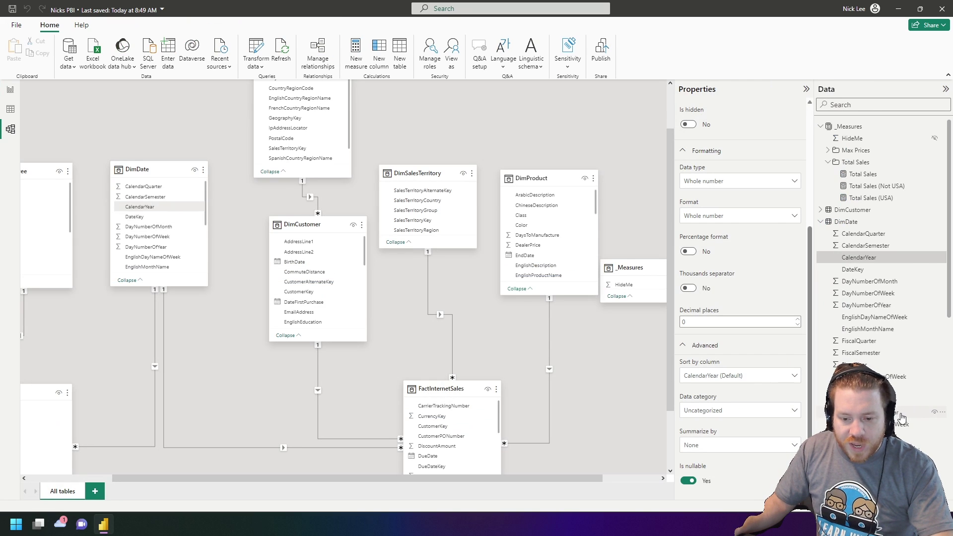
{"action": "left_click", "coordinate": [897, 414]}
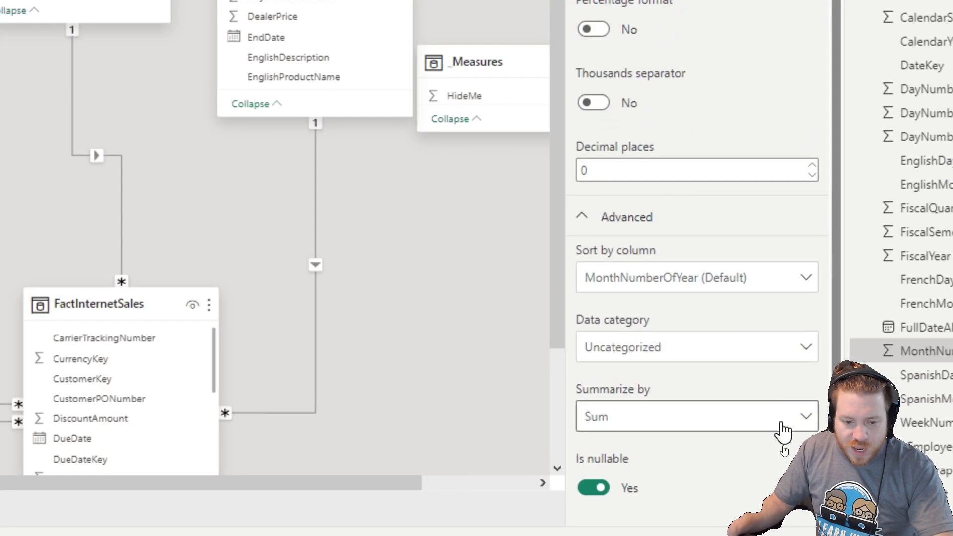
{"action": "left_click", "coordinate": [788, 441]}
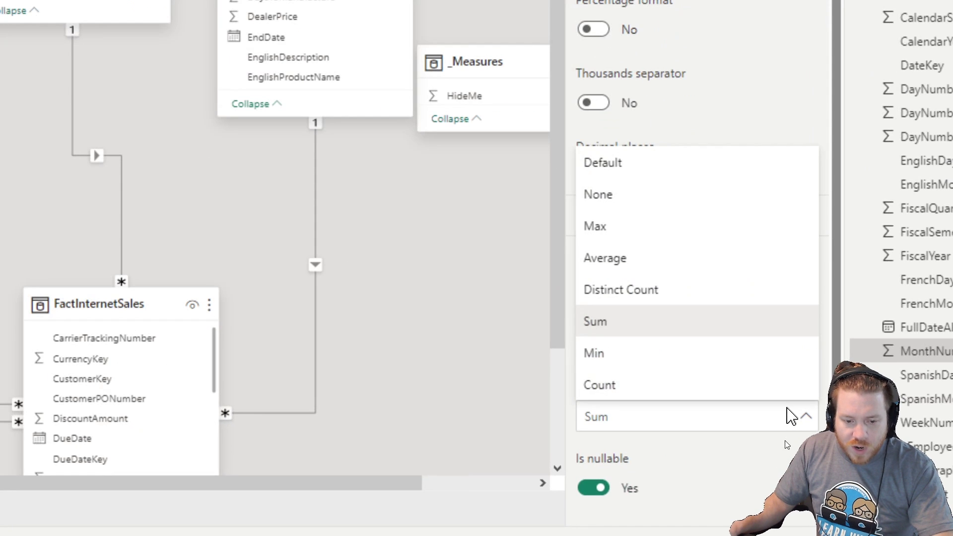
{"action": "left_click", "coordinate": [770, 364]}
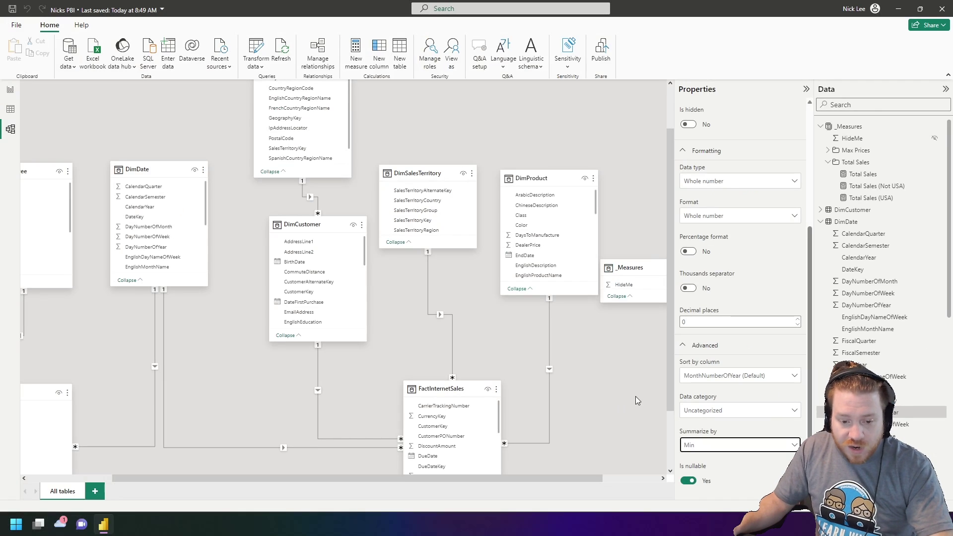
- On the report page, re-add MonthNumberOfYear as Min and add CalendarYear back to the table
{"action": "left_click", "coordinate": [16, 95]}
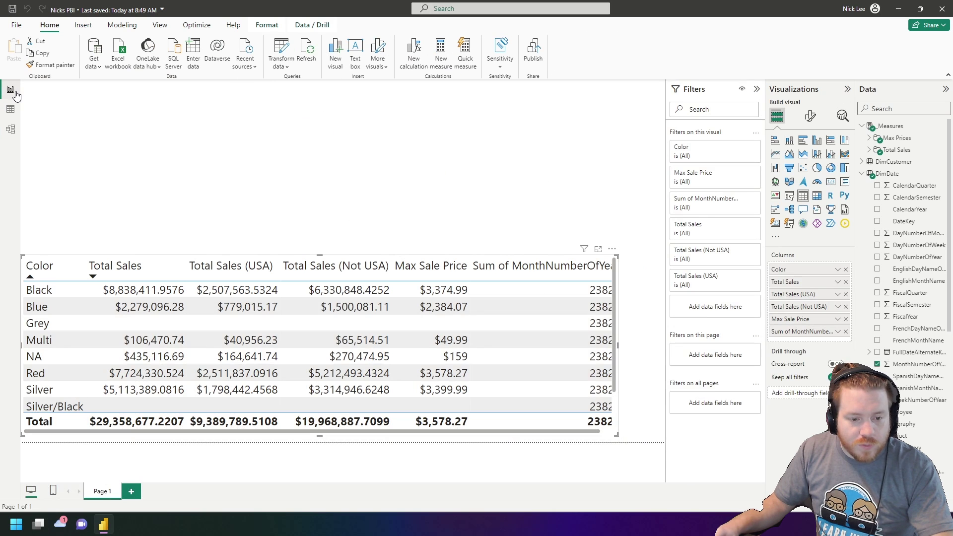
{"action": "left_click", "coordinate": [845, 331]}
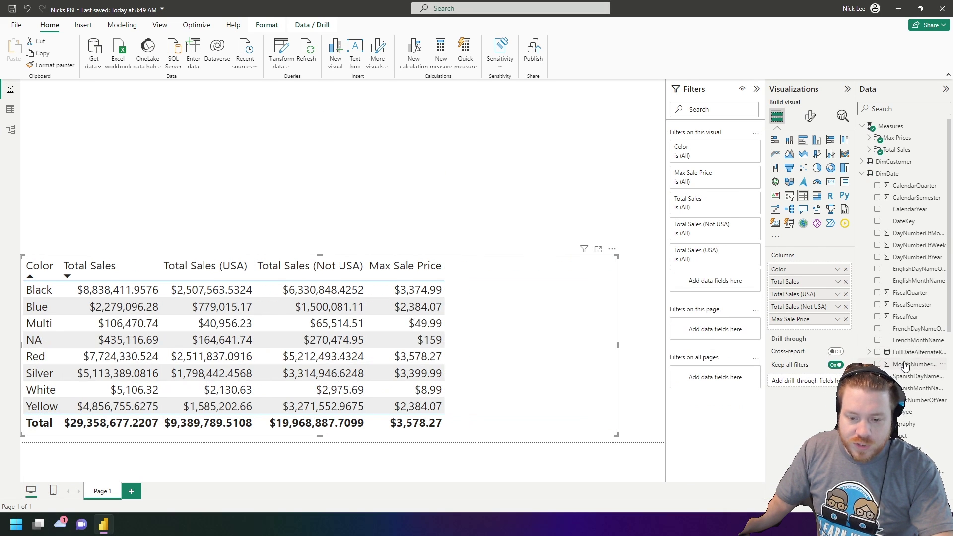
{"action": "left_click_drag", "start_coordinate": [914, 364], "coordinate": [807, 328]}
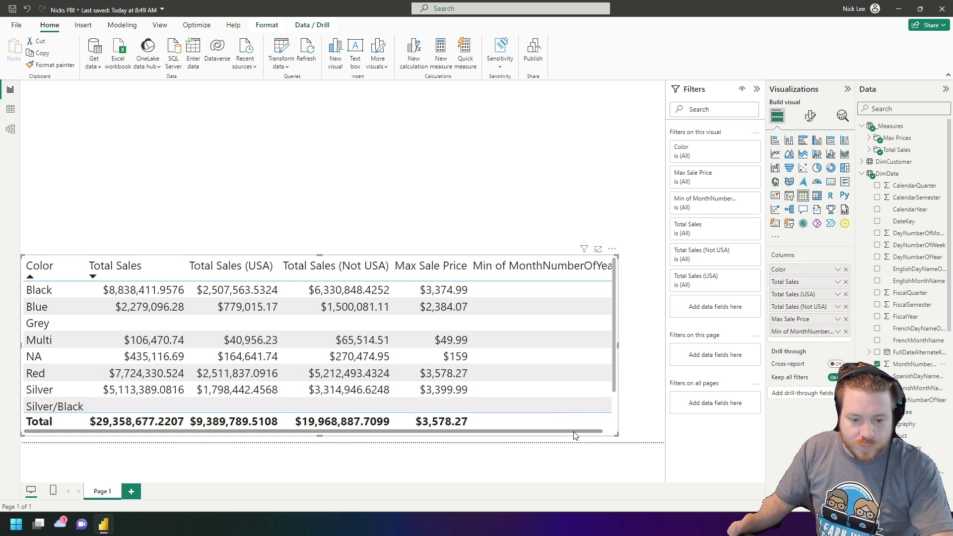
{"action": "left_click_drag", "start_coordinate": [574, 433], "coordinate": [603, 375]}
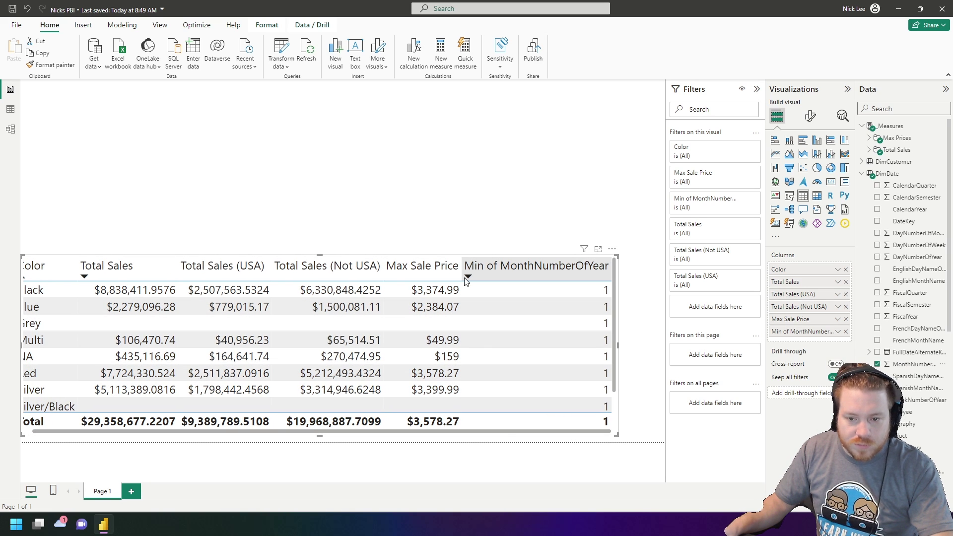
{"action": "left_click", "coordinate": [877, 210]}
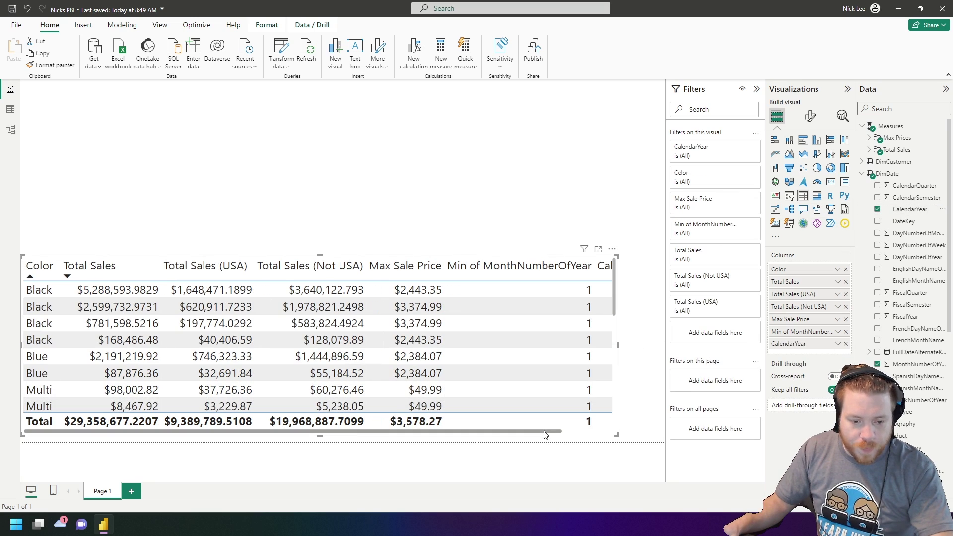
{"action": "left_click_drag", "start_coordinate": [543, 430], "coordinate": [597, 433]}
{"action": "scroll", "coordinate": [565, 357], "scroll_direction": "down", "scroll_amount": 5}
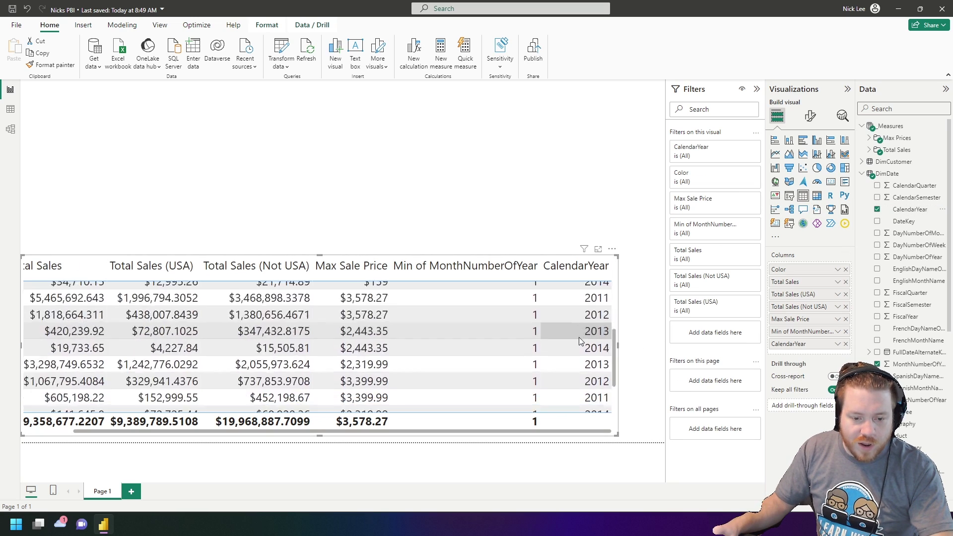
{"action": "scroll", "coordinate": [566, 376], "scroll_direction": "up", "scroll_amount": 10}
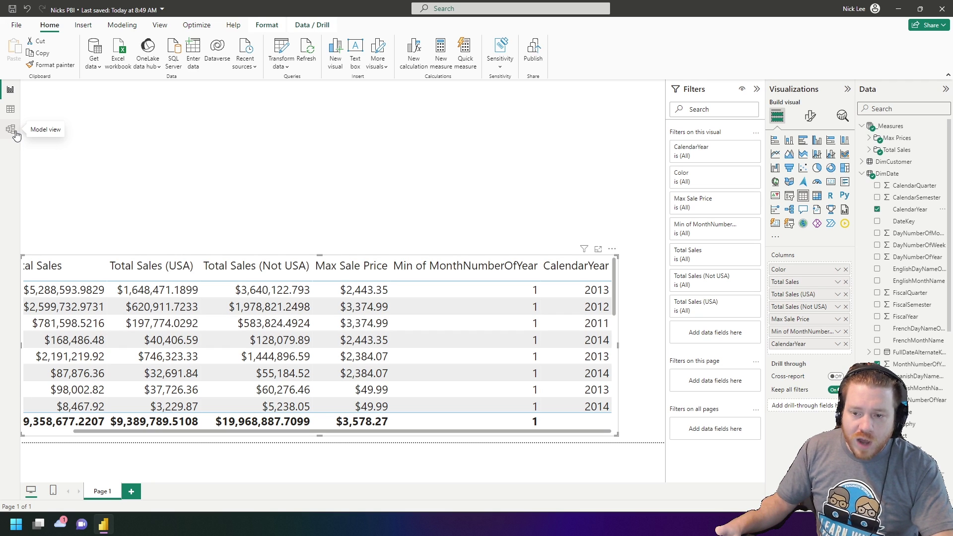
- In the model diagram, select the DimDate–FactInternetSales relationship and dismiss its options without deleting it
{"action": "left_click", "coordinate": [11, 129]}
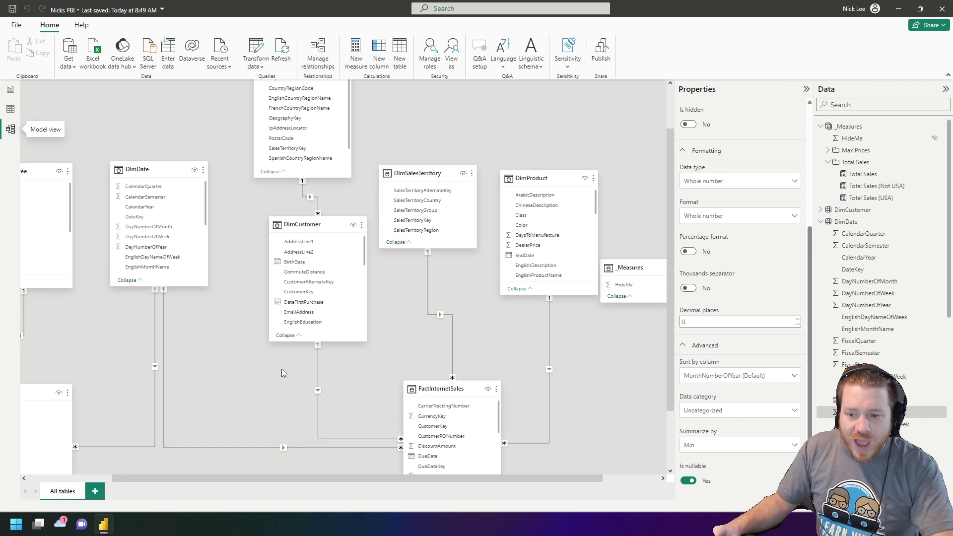
{"action": "left_click", "coordinate": [178, 356]}
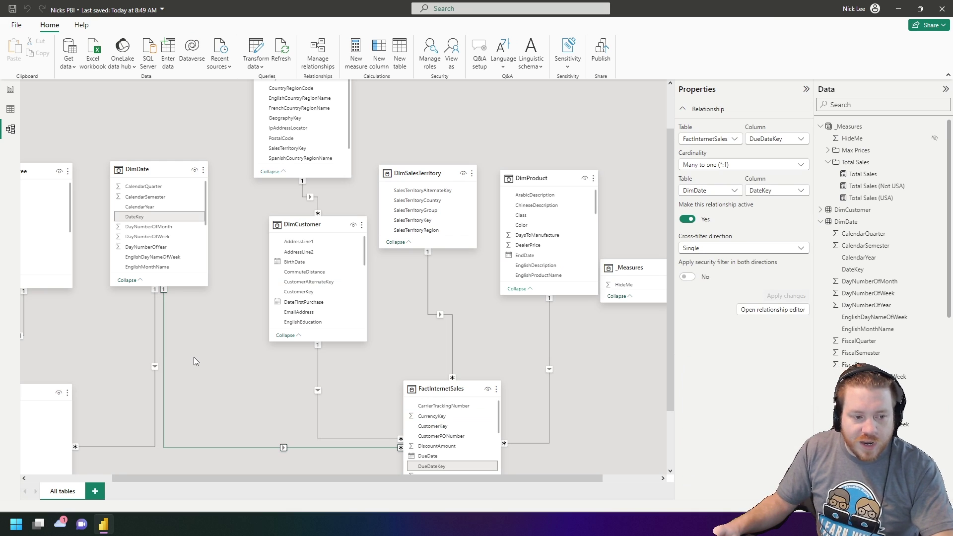
{"action": "right_click", "coordinate": [216, 366]}
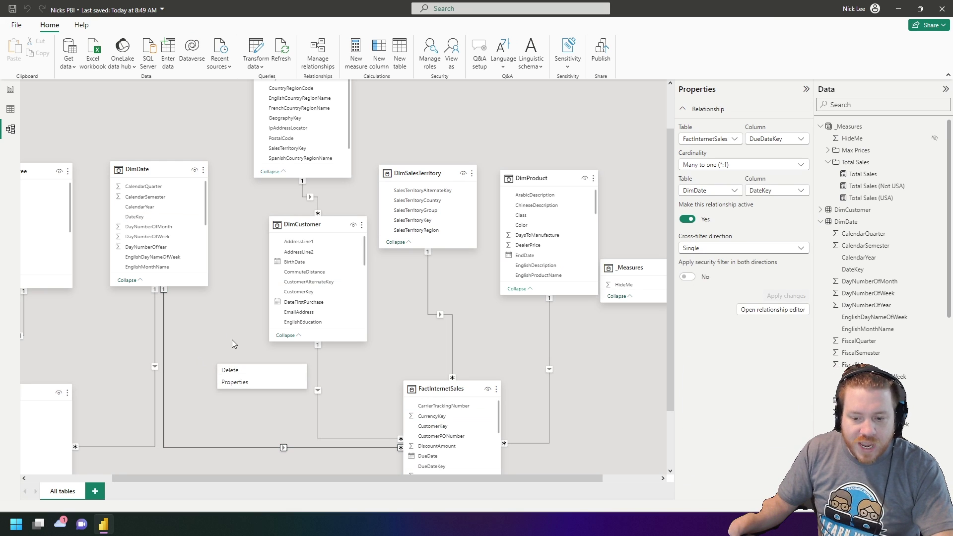
{"action": "right_click", "coordinate": [235, 342]}
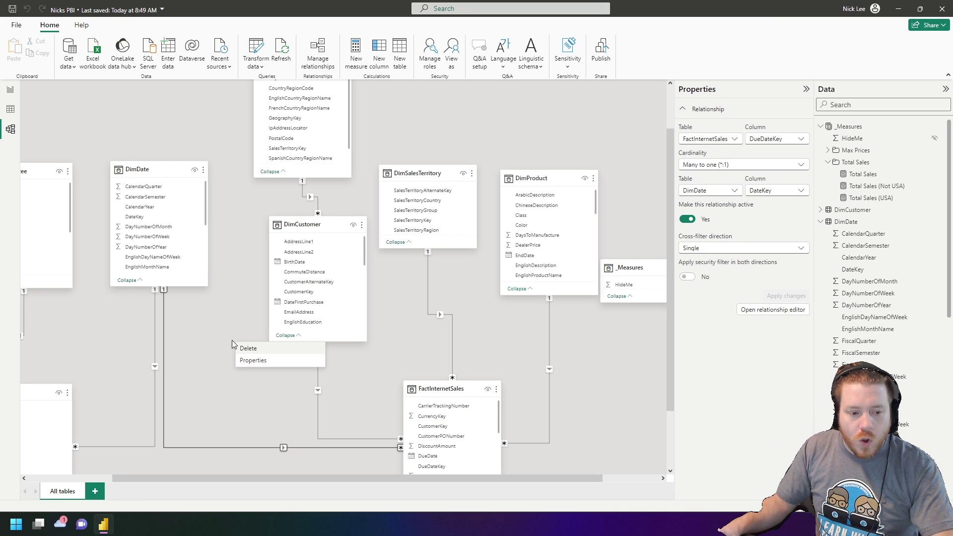
{"action": "key", "text": "Escape"}
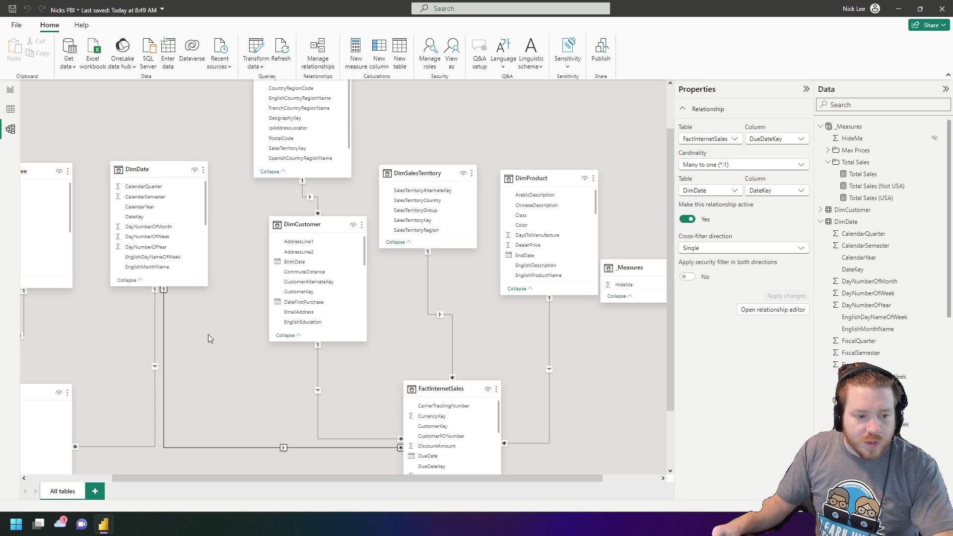
{"action": "scroll", "coordinate": [211, 333], "scroll_direction": "down", "scroll_amount": 2}
{"action": "left_click", "coordinate": [231, 425]}
- Zoom out the diagram to see every table, including DimEmployee and FactSalesQuota
{"action": "scroll", "coordinate": [220, 410], "scroll_direction": "up", "scroll_amount": 1}
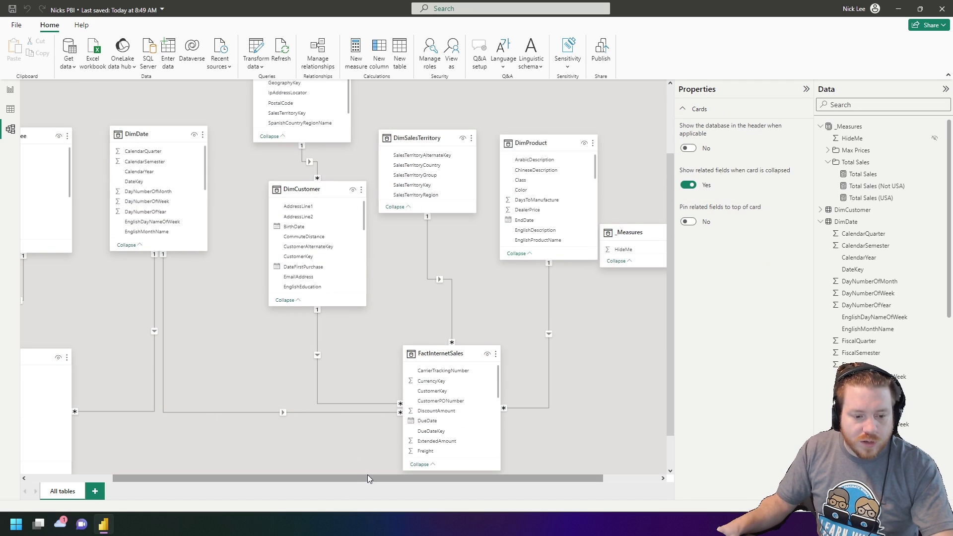
{"action": "scroll", "coordinate": [367, 471], "scroll_direction": "down", "scroll_amount": 2, "text": "ctrl"}
{"action": "scroll", "coordinate": [305, 392], "scroll_direction": "up", "scroll_amount": 1}
{"action": "scroll", "coordinate": [303, 392], "scroll_direction": "down", "scroll_amount": 1, "text": "ctrl"}
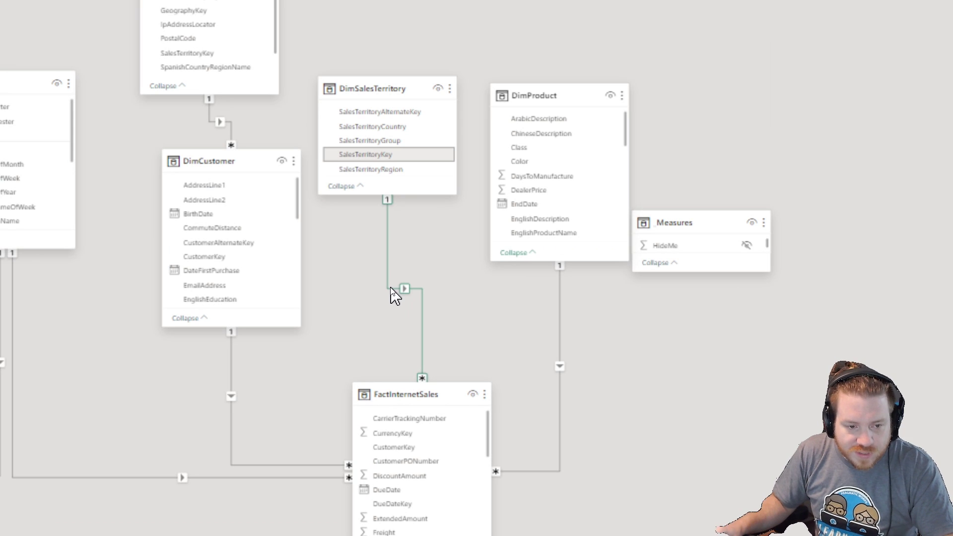
{"action": "scroll", "coordinate": [397, 322], "scroll_direction": "down", "scroll_amount": 1}
{"action": "scroll", "coordinate": [409, 396], "scroll_direction": "down", "scroll_amount": 4}
{"action": "scroll", "coordinate": [403, 377], "scroll_direction": "down", "scroll_amount": 3}
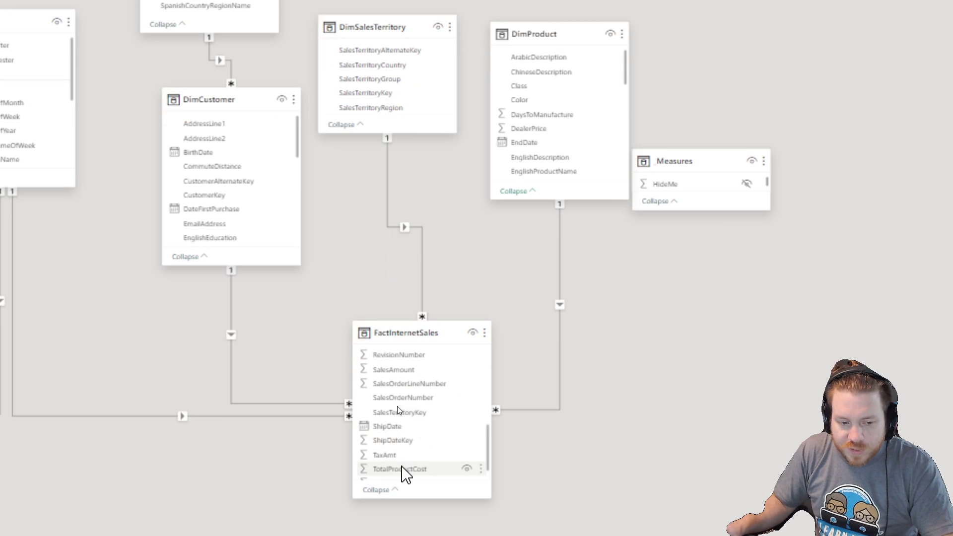
{"action": "scroll", "coordinate": [453, 419], "scroll_direction": "up", "scroll_amount": 6}
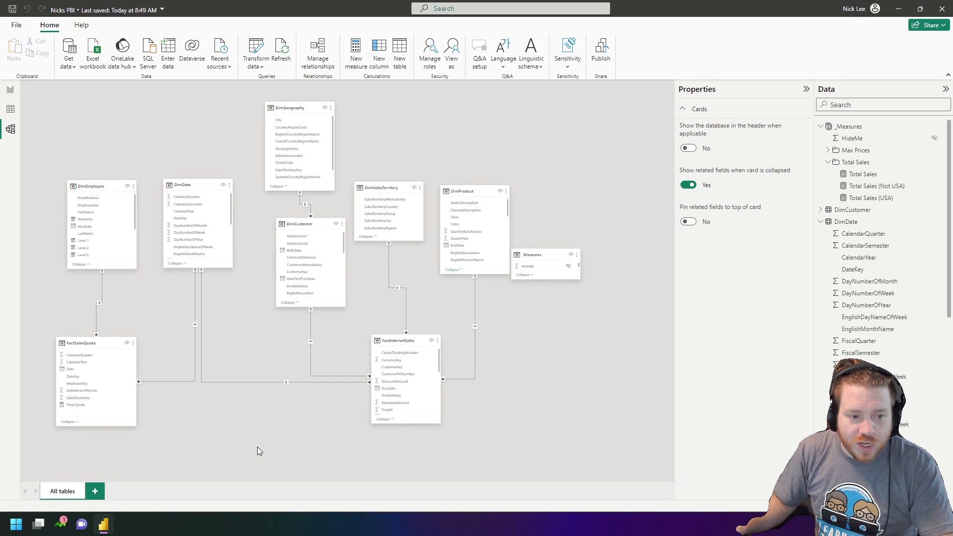
- Collapse all table cards to key fields, then zoom in and inspect the DimDate–FactInternetSales relationship
{"action": "right_click", "coordinate": [253, 462]}
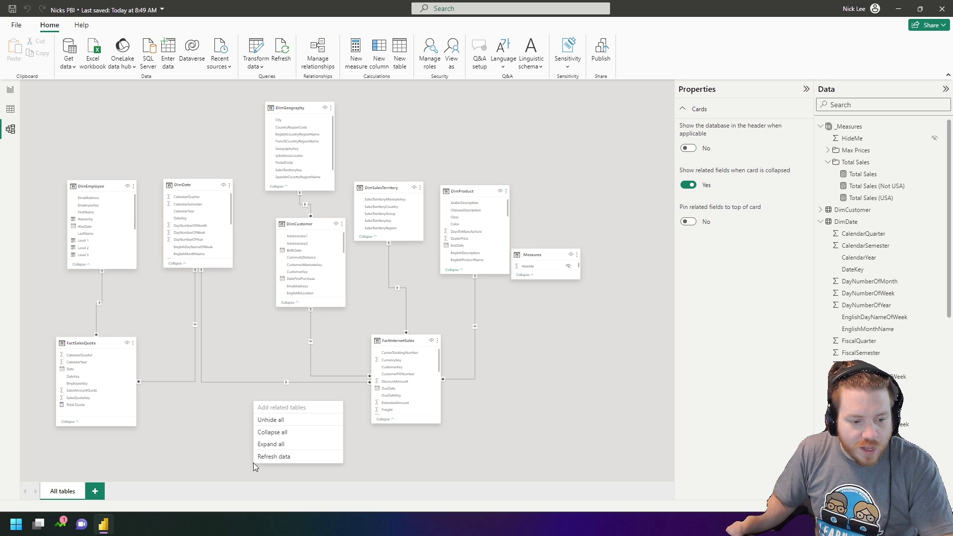
{"action": "left_click", "coordinate": [267, 437]}
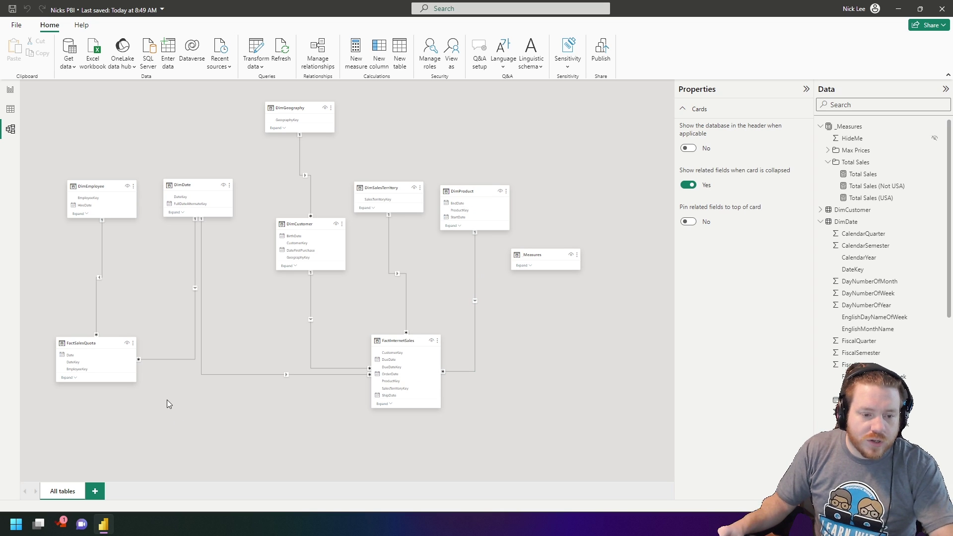
{"action": "scroll", "coordinate": [78, 389], "scroll_direction": "up", "scroll_amount": 5}
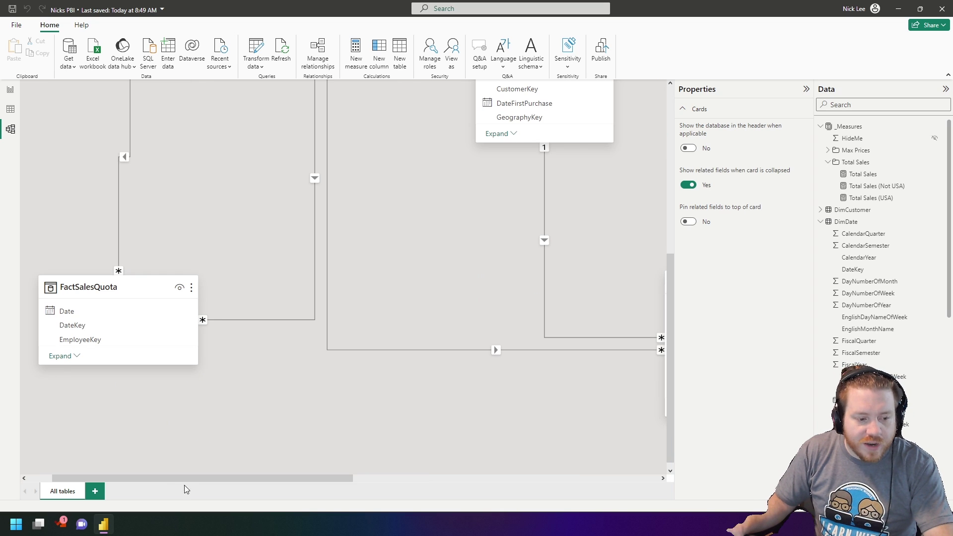
{"action": "scroll", "coordinate": [239, 430], "scroll_direction": "up", "scroll_amount": 3}
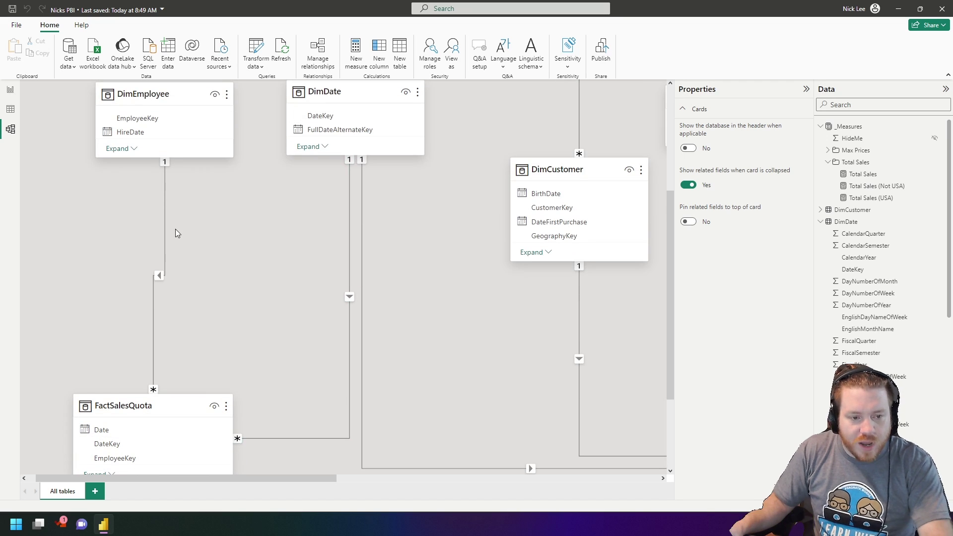
{"action": "left_click", "coordinate": [362, 318]}
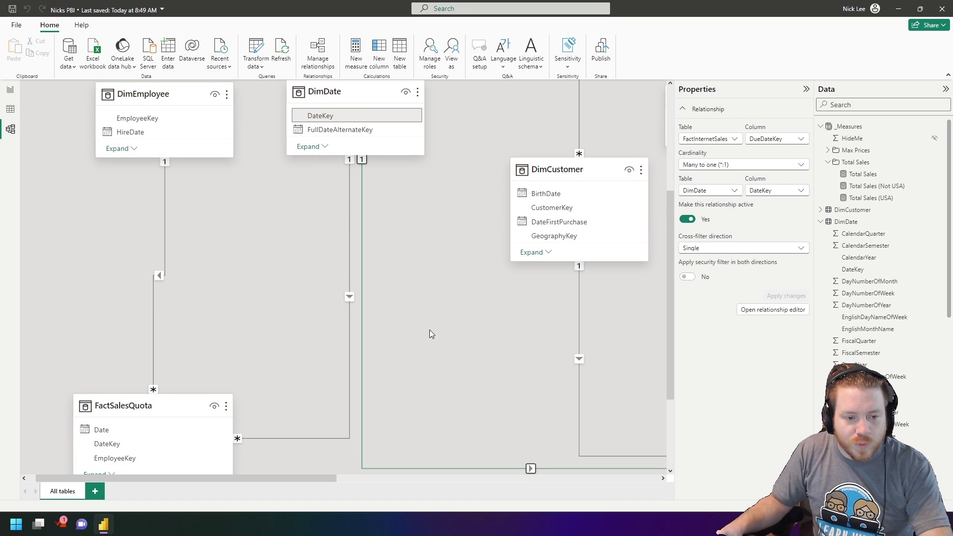
{"action": "scroll", "coordinate": [430, 333], "scroll_direction": "down", "scroll_amount": 5}
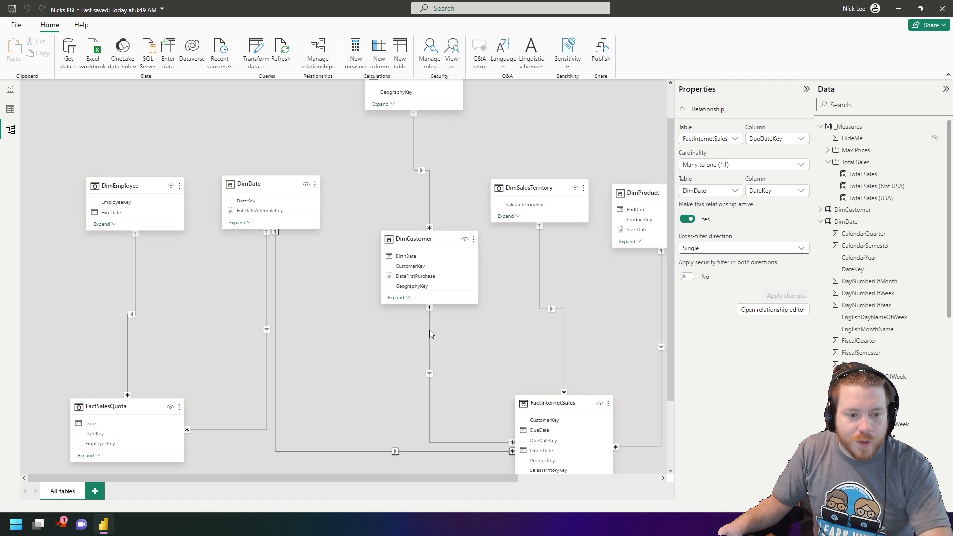
- Create a new diagram layout and place FactSalesQuota onto it
{"action": "left_click", "coordinate": [95, 491]}
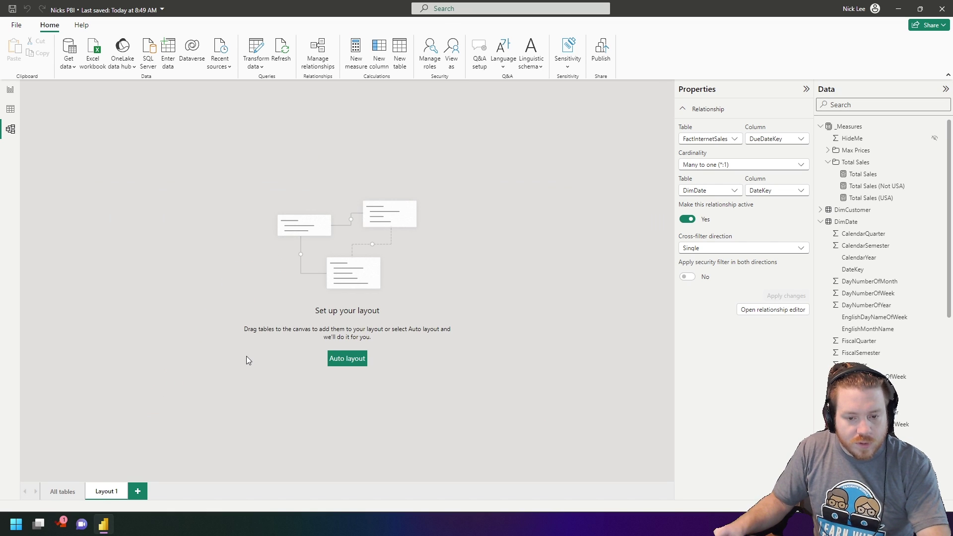
{"action": "left_click", "coordinate": [820, 126]}
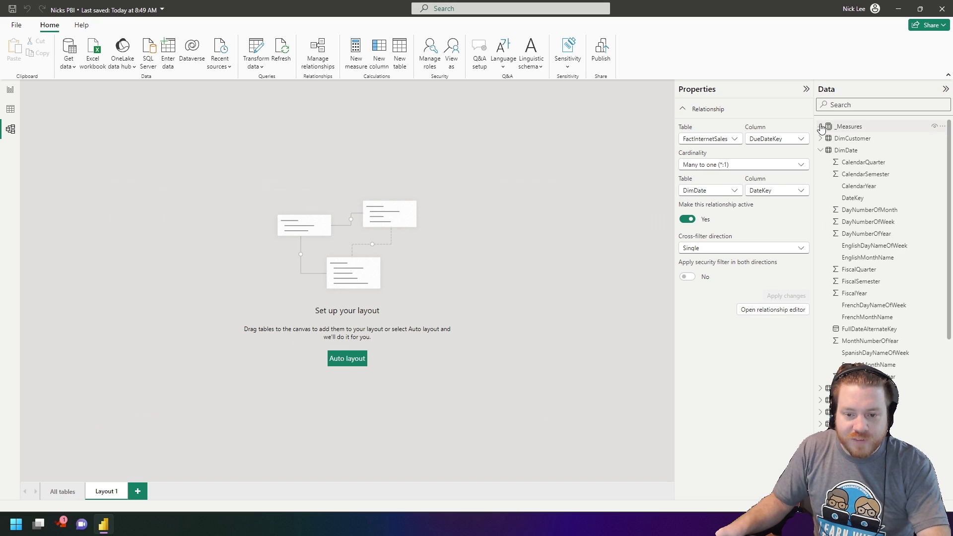
{"action": "left_click", "coordinate": [820, 150]}
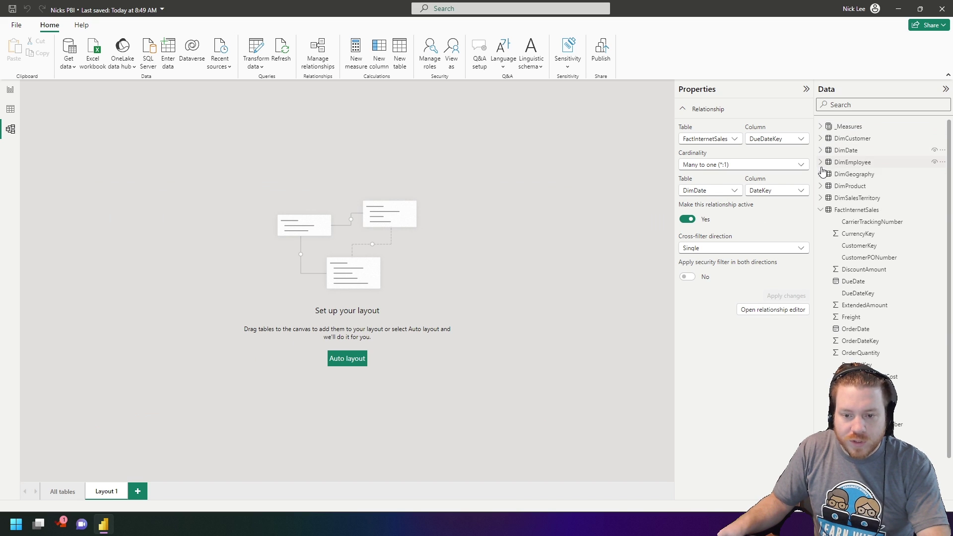
{"action": "left_click", "coordinate": [821, 209]}
{"action": "left_click_drag", "start_coordinate": [852, 221], "coordinate": [325, 260]}
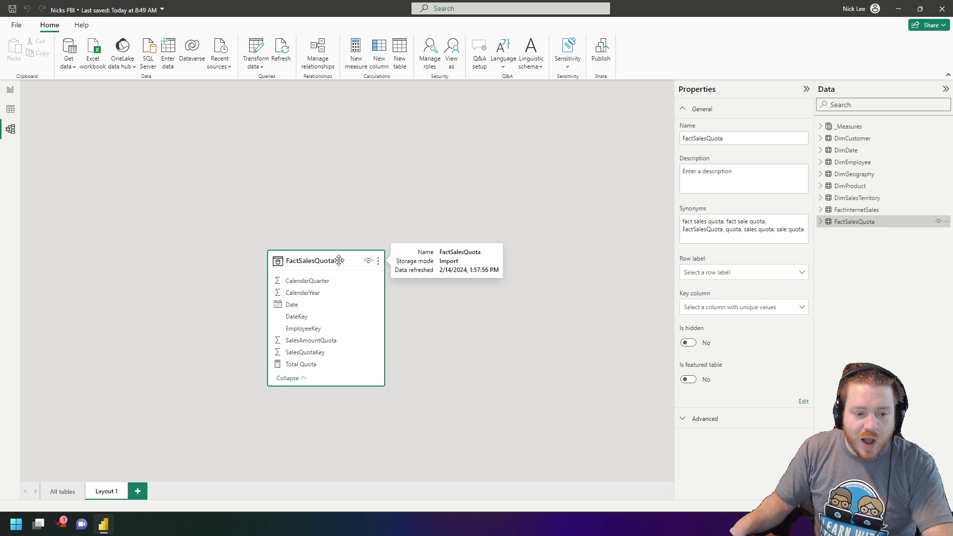
- Add FactSalesQuota's related tables and arrange DimEmployee and DimDate beneath it
{"action": "right_click", "coordinate": [339, 260]}
{"action": "left_click", "coordinate": [359, 266]}
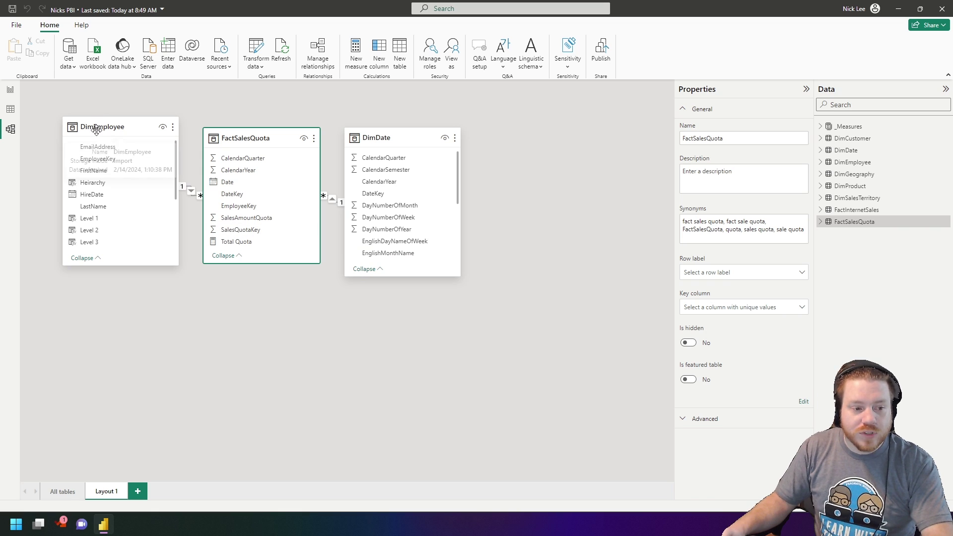
{"action": "left_click_drag", "start_coordinate": [96, 130], "coordinate": [102, 308]}
{"action": "left_click_drag", "start_coordinate": [396, 131], "coordinate": [386, 308]}
{"action": "left_click", "coordinate": [583, 247]}
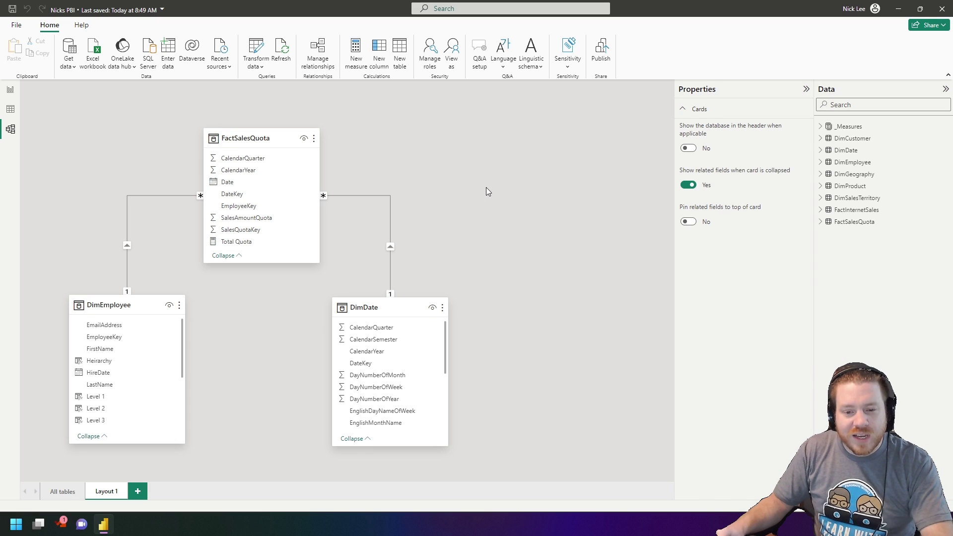
- Collapse all three Layout 1 cards and rename the layout 'FactSalesQuota Layout'
{"action": "right_click", "coordinate": [523, 153]}
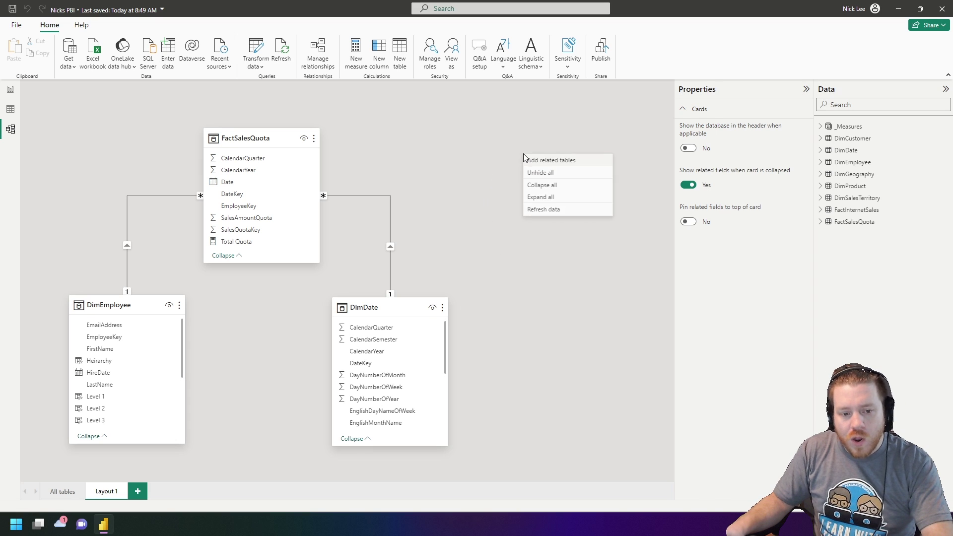
{"action": "left_click", "coordinate": [548, 185]}
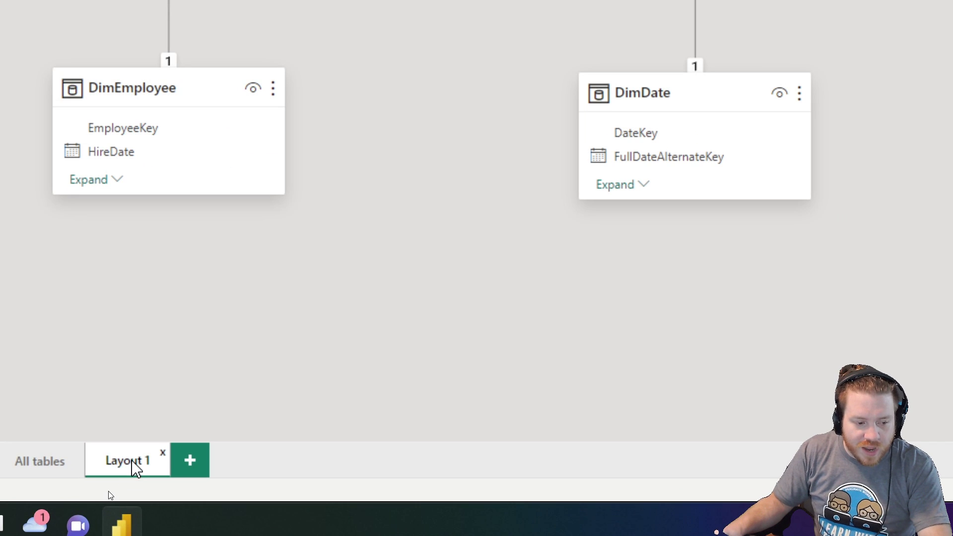
{"action": "double_click", "coordinate": [121, 483]}
{"action": "type", "text": "F"}
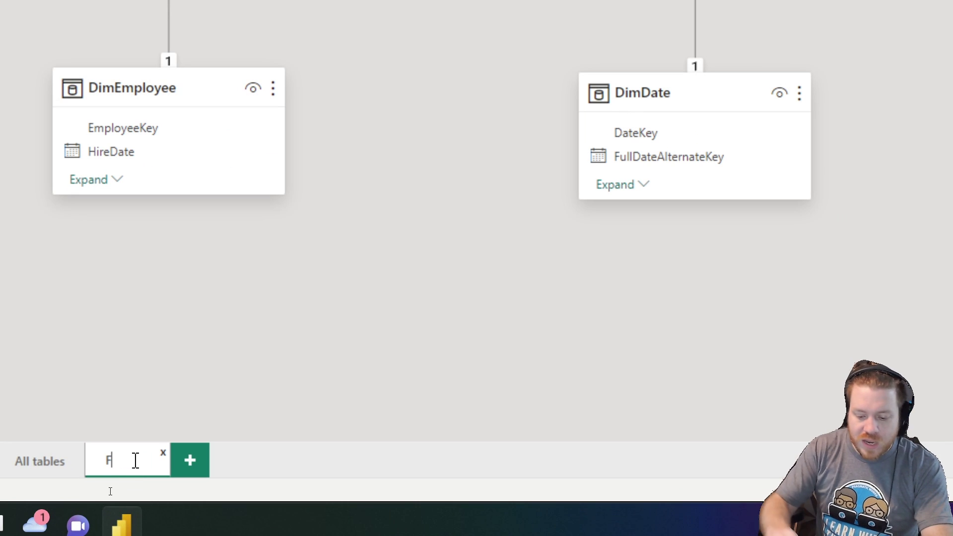
{"action": "type", "text": "actSalesQuota"}
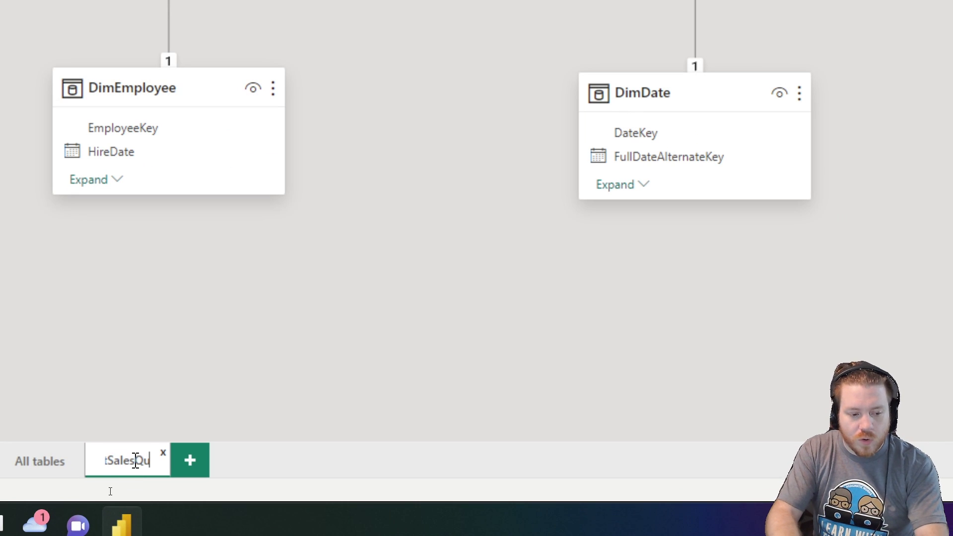
{"action": "type", "text": " Layout"}
{"action": "key", "text": "Return"}
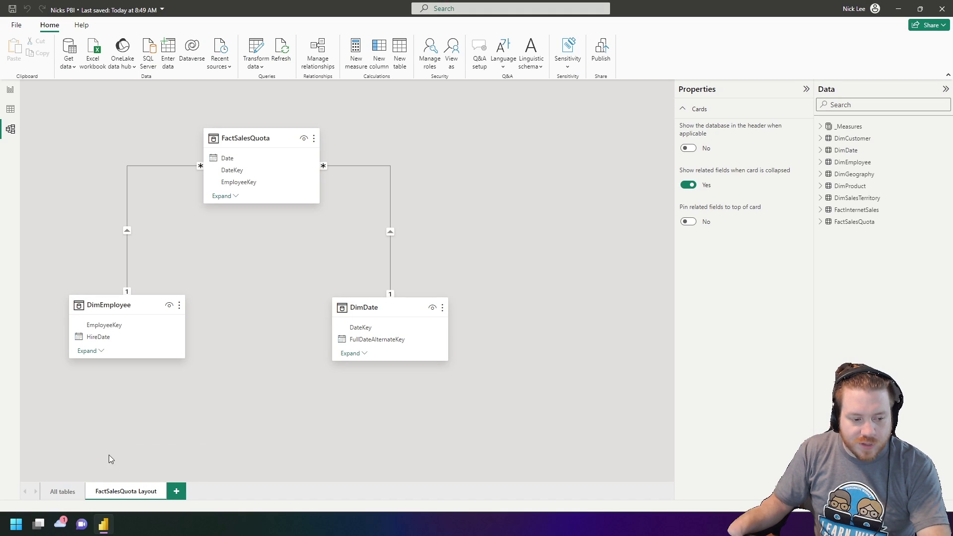
- Switch back to the All tables diagram showing the full model and its relationships
{"action": "left_click_drag", "start_coordinate": [68, 483], "coordinate": [241, 285]}
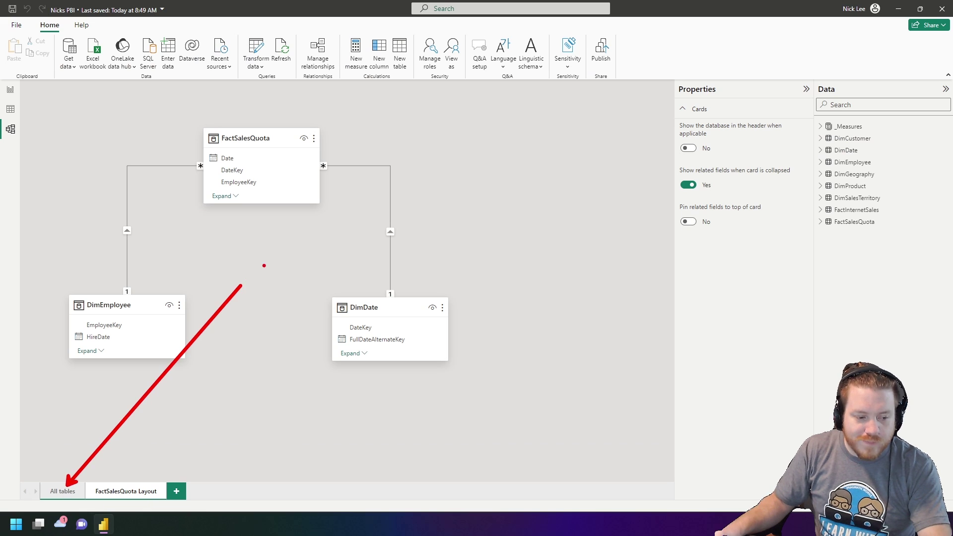
{"action": "left_click", "coordinate": [57, 494]}
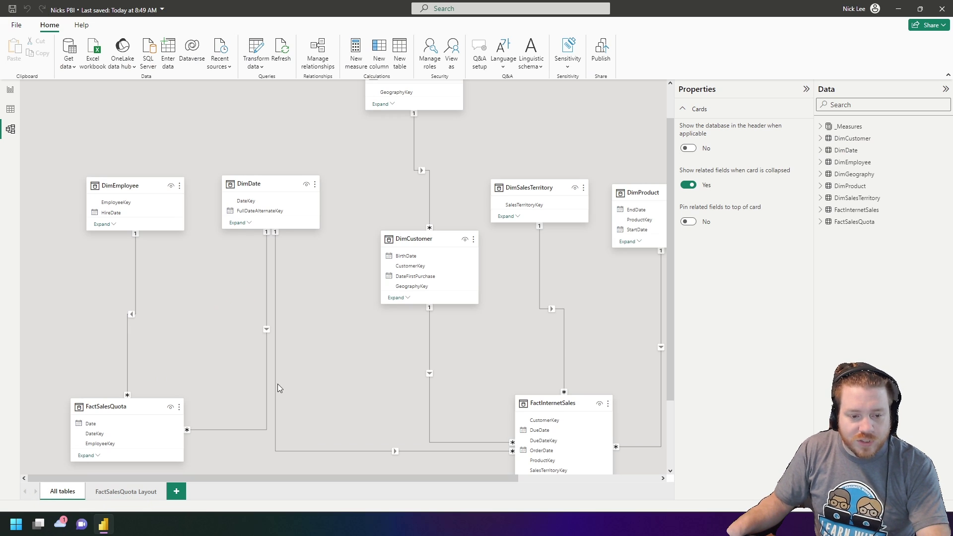